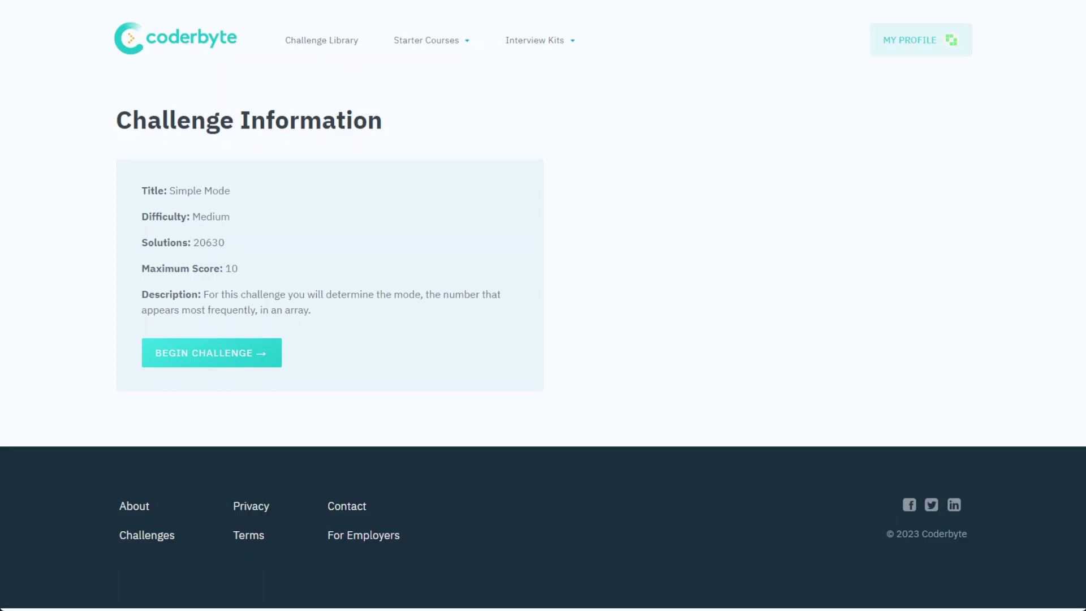
left_click(261, 361)
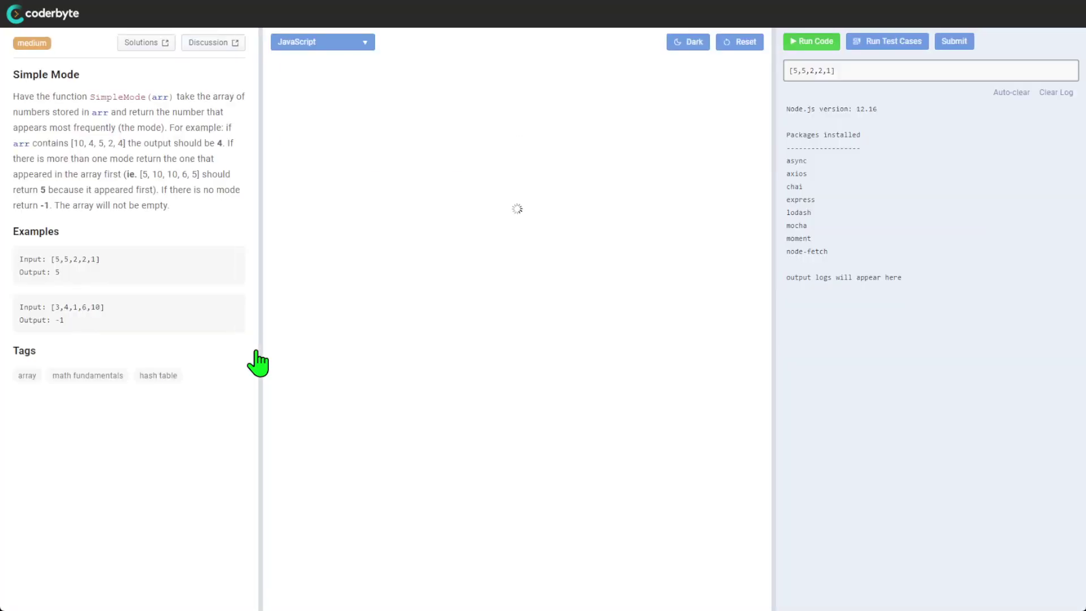
key("ctrl+plus")
key("ctrl+plus")
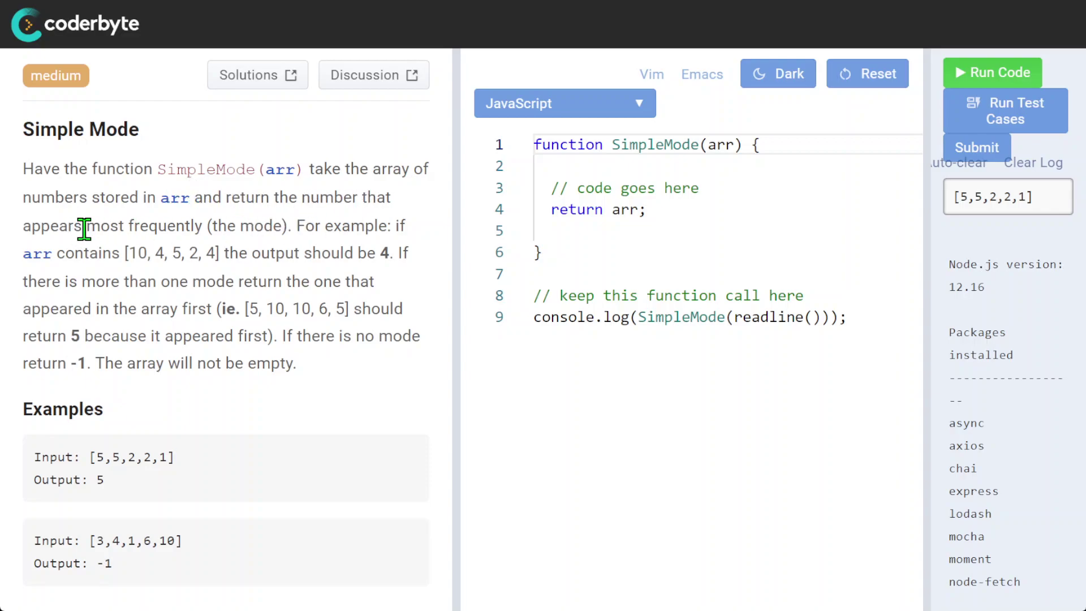
left_click_drag(85, 227, 290, 228)
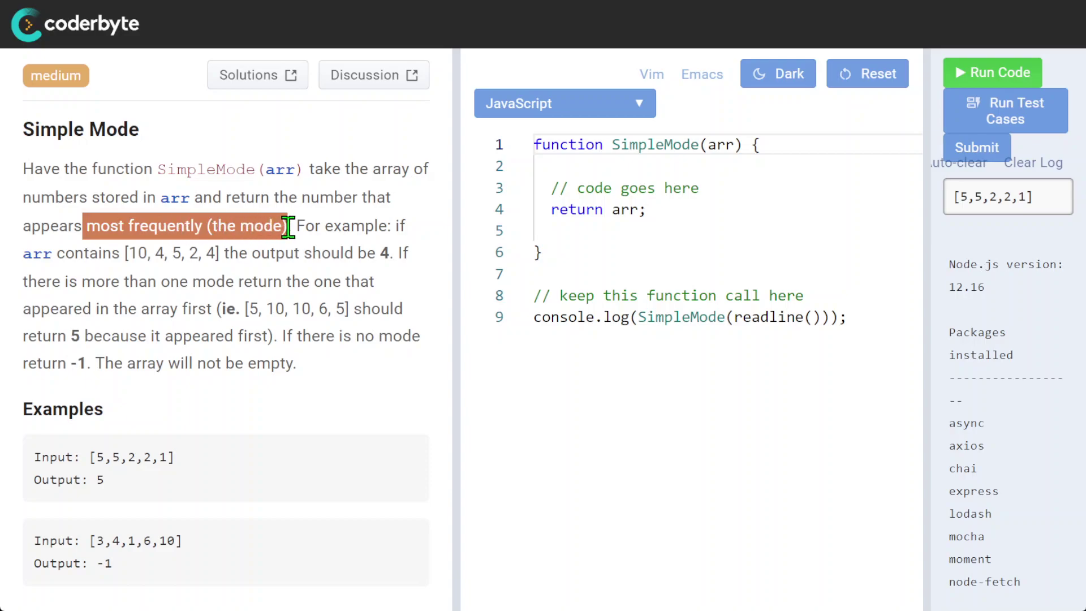
left_click(318, 231)
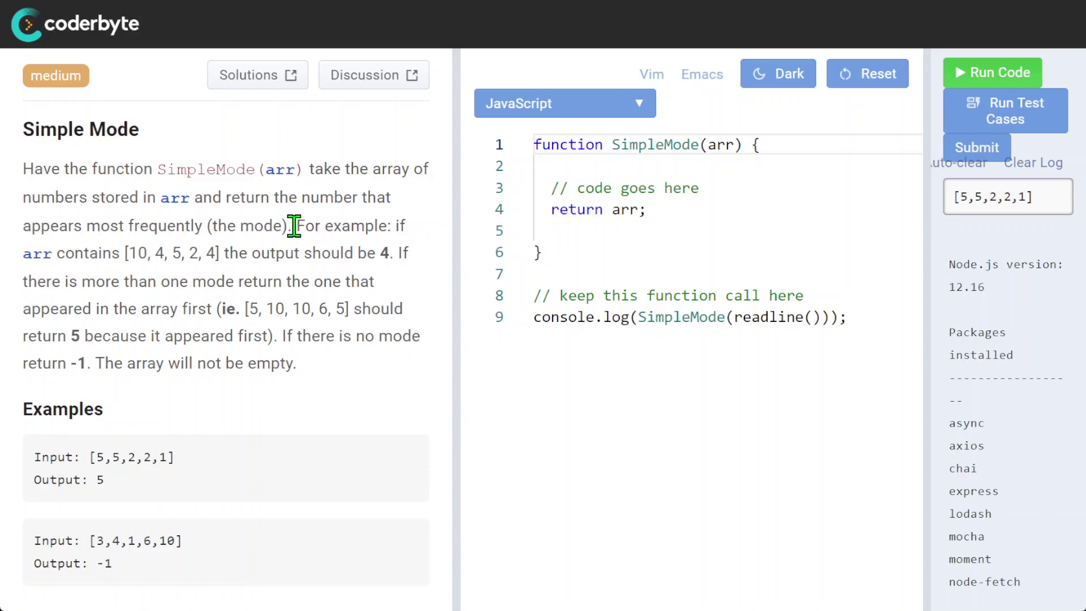
left_click_drag(296, 228, 367, 250)
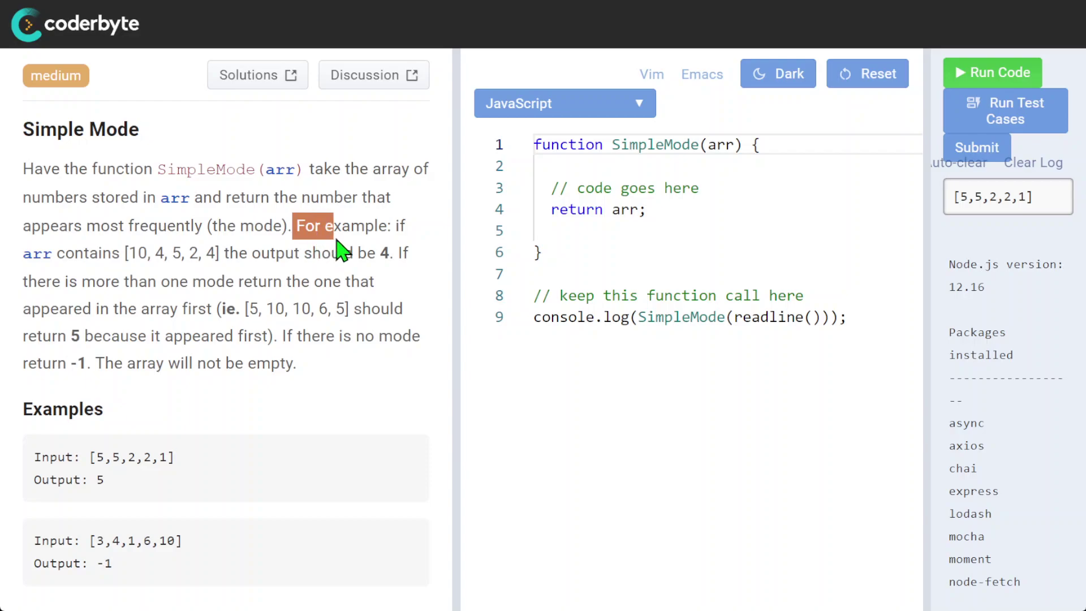
left_click_drag(125, 253, 219, 253)
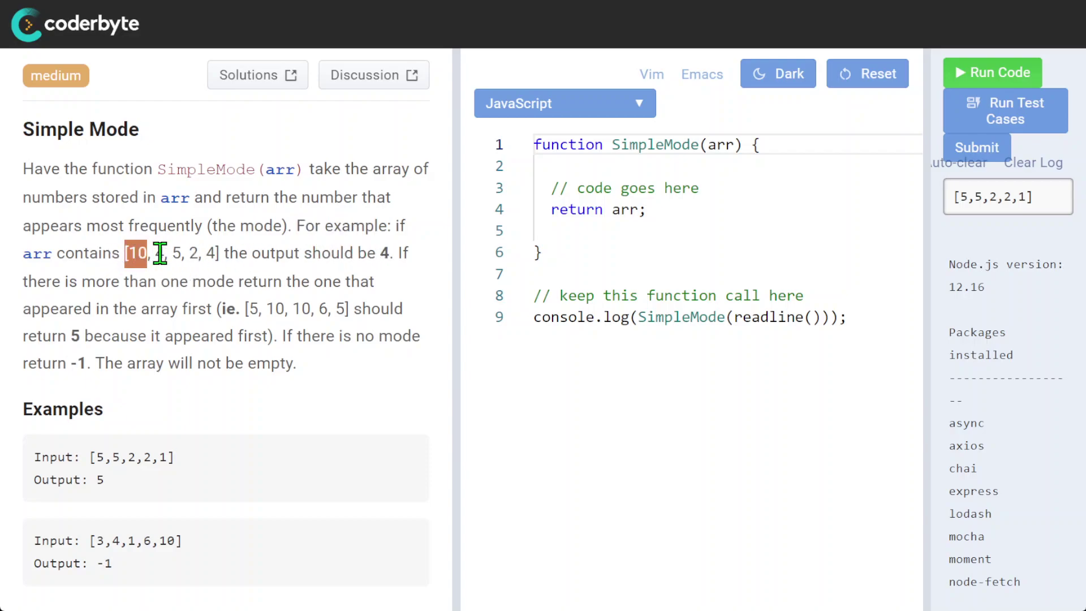
left_click(280, 255)
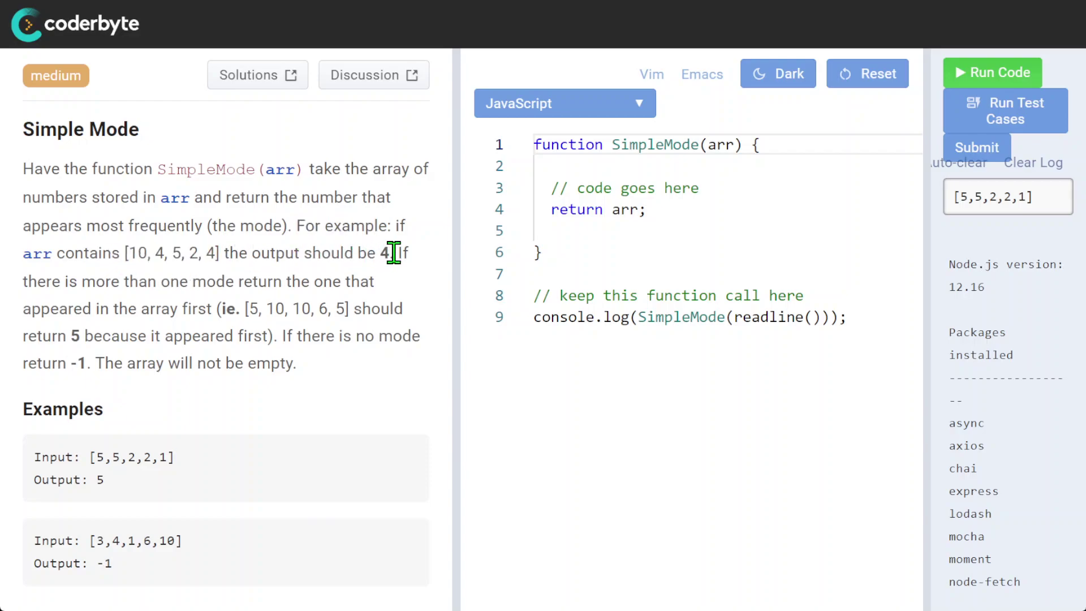
left_click_drag(392, 253, 155, 253)
left_click(147, 289)
mouse_move(68, 282)
left_mouse_down()
mouse_move(363, 282)
mouse_move(288, 286)
left_mouse_up()
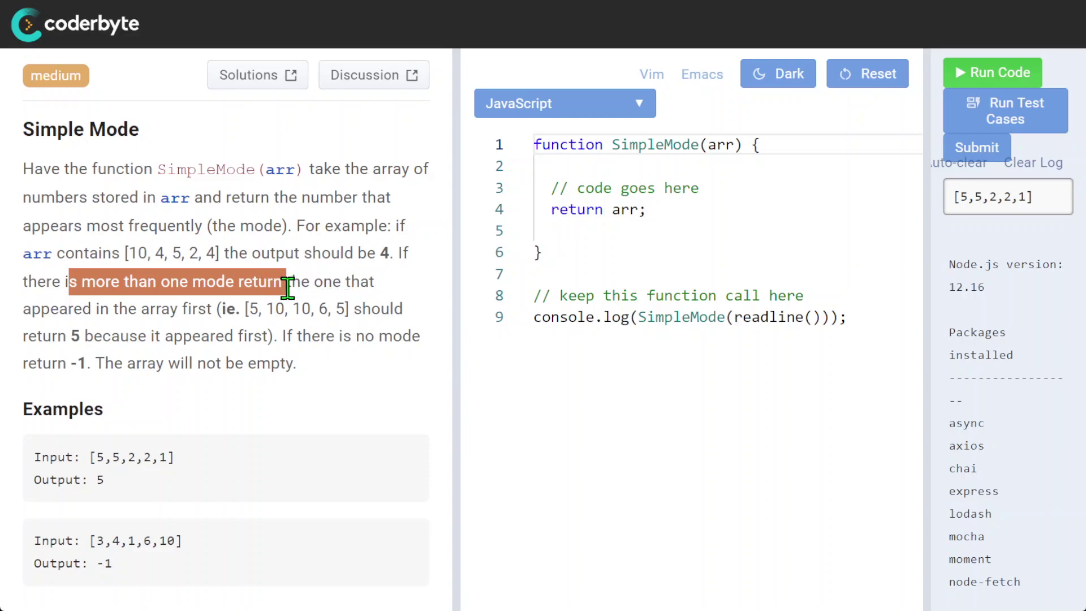
mouse_move(289, 286)
left_mouse_down()
mouse_move(121, 308)
mouse_move(312, 308)
left_mouse_up()
left_click(295, 315)
left_click_drag(69, 335, 282, 340)
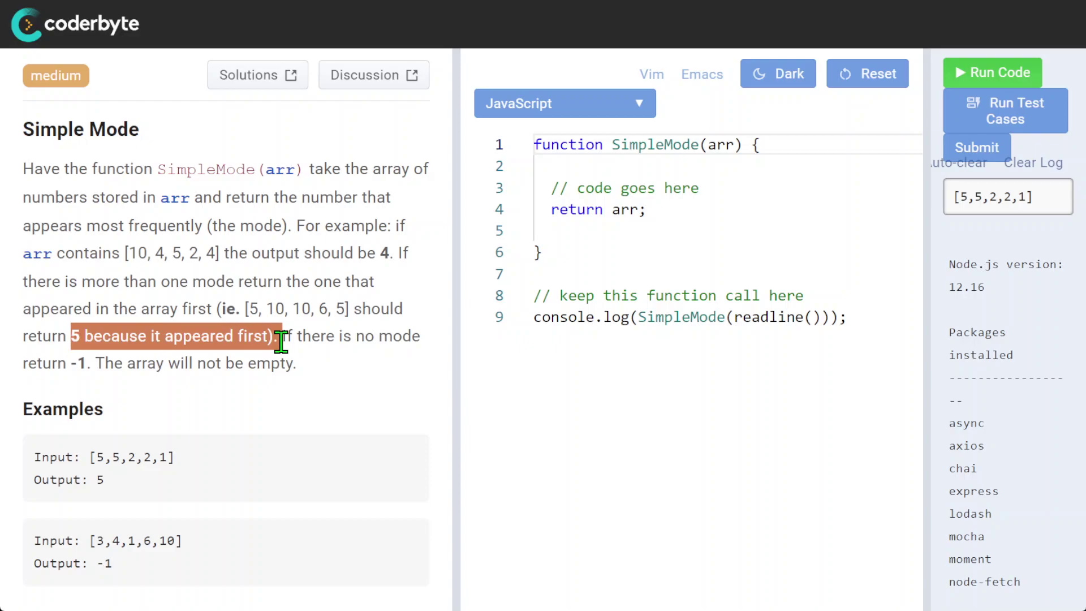
left_click(310, 373)
mouse_move(295, 365)
left_mouse_down()
mouse_move(66, 365)
mouse_move(95, 363)
left_mouse_up()
left_click(64, 365)
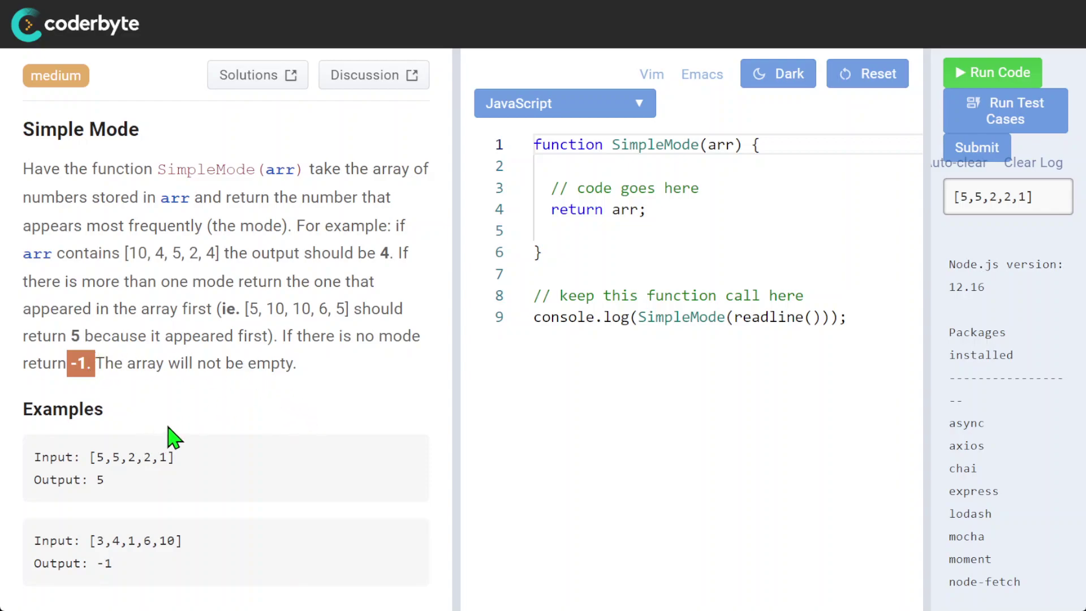
left_click_drag(105, 481, 71, 458)
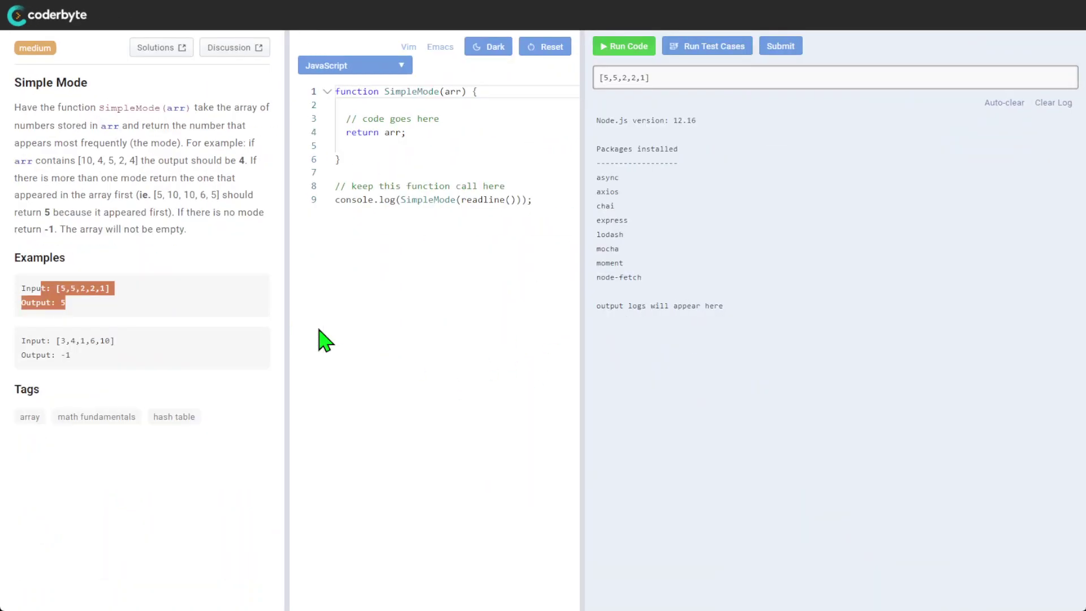
Widen the editor and delete the placeholder comment and return line in SimpleMode
left_click_drag(585, 207, 852, 234)
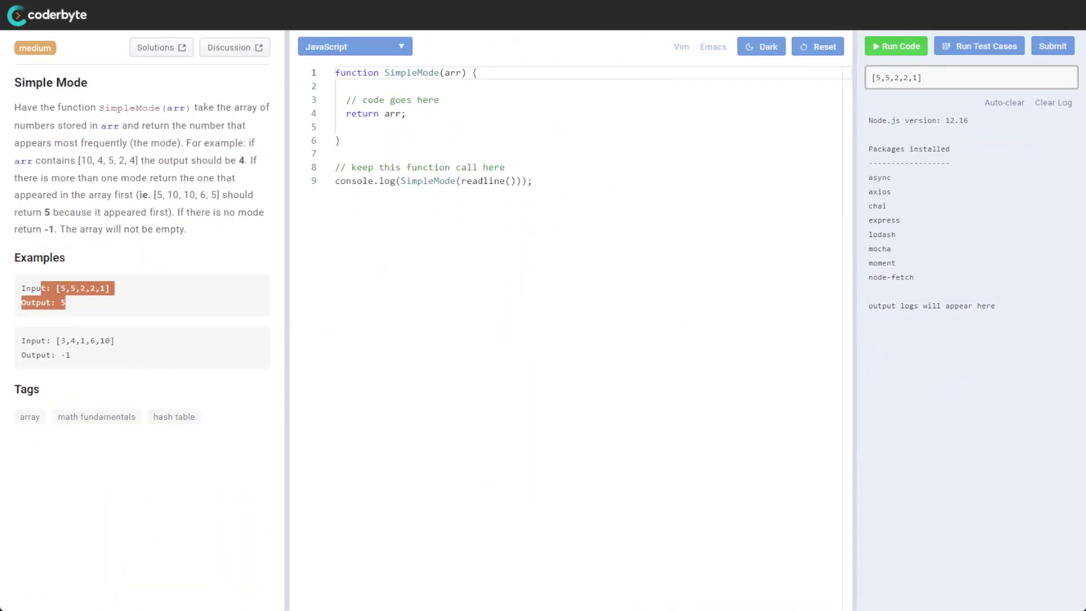
left_click(847, 141)
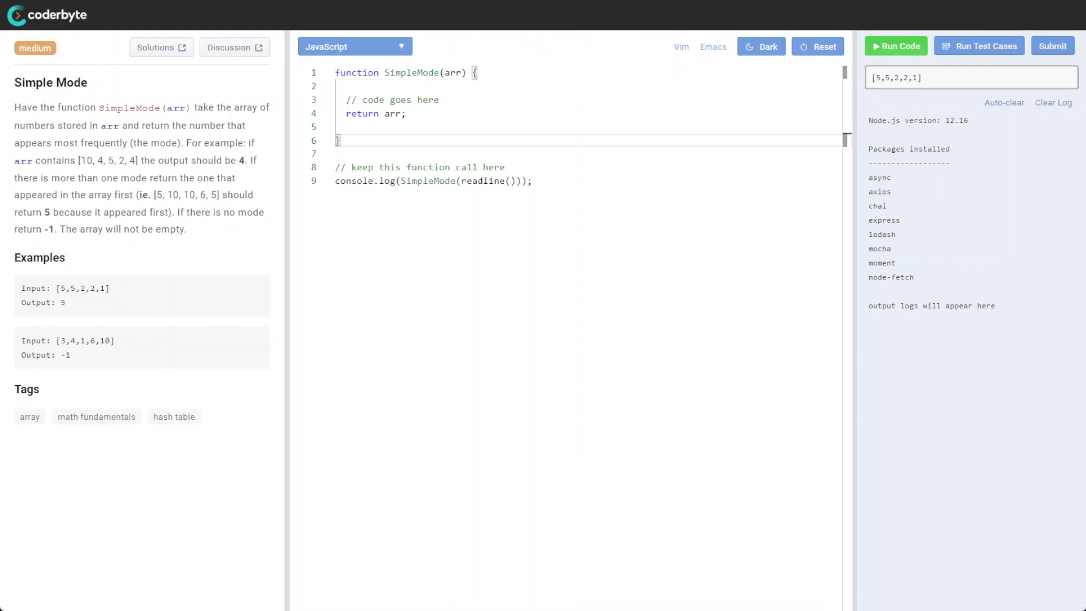
left_click_drag(407, 114, 346, 99)
key("BackSpace")
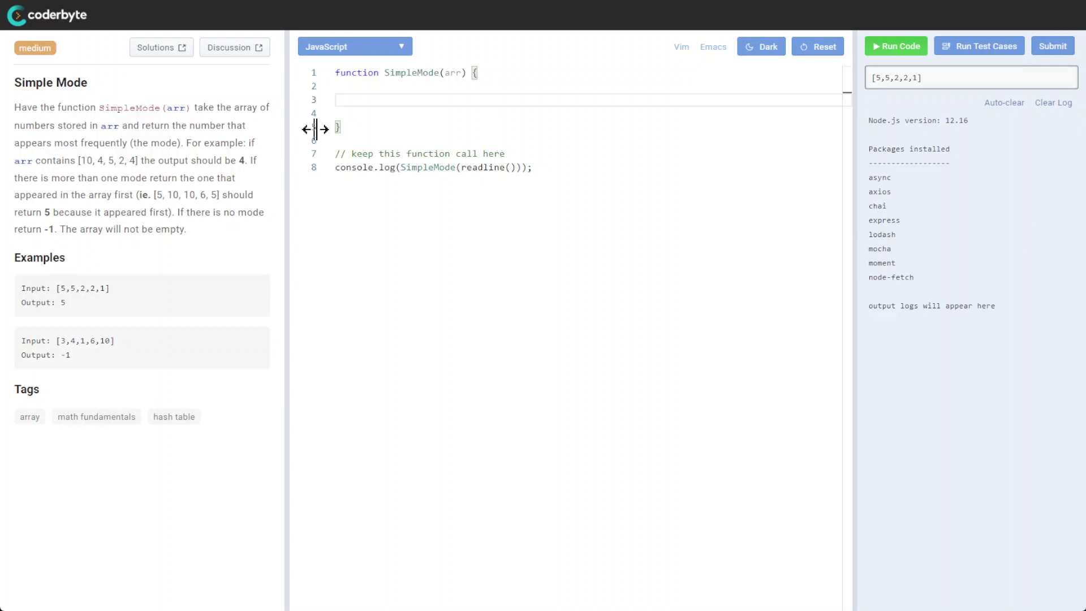
Paste in the loop that counts each number's occurrences
left_click(374, 100)
type("// Create an object to store the count of each number   const count = {};   for (let i = 0; i < arr.length; i++) {     if (arr[i] in count) {       count[arr[i]]++;     } else {       count[arr[i]] = 1;     }   }")
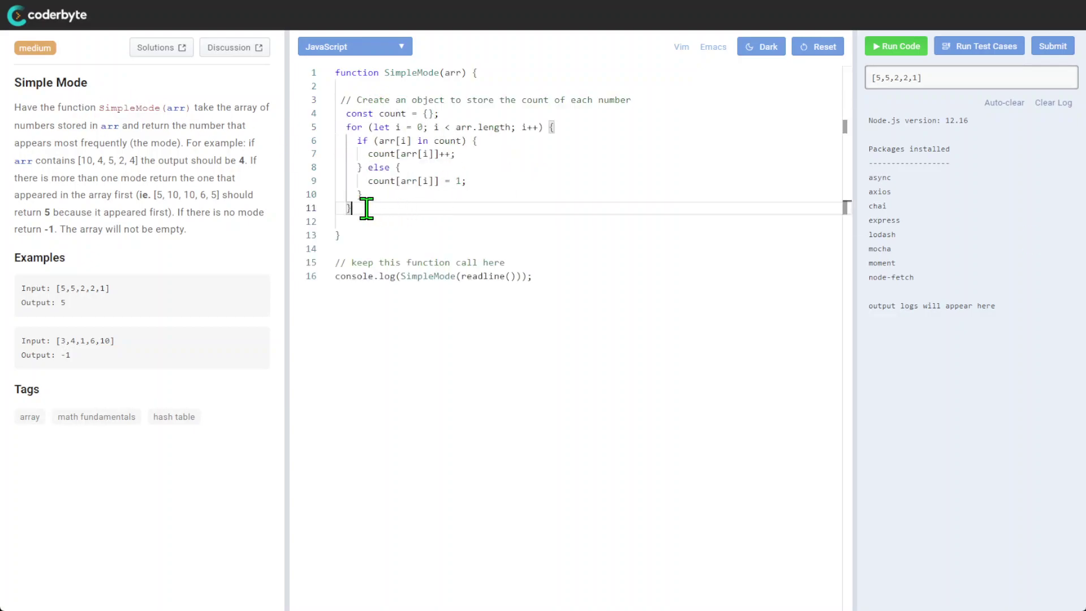
left_click(366, 207)
key("Return")
key("Return")
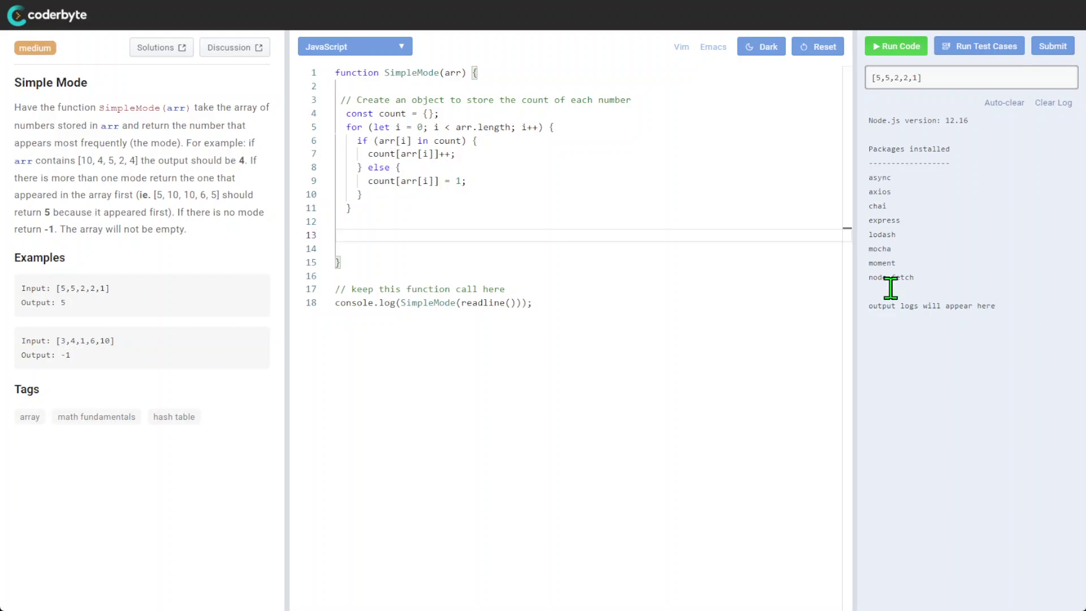
Add the maximum-count loop and the return statement giving the mode or -1
left_click(439, 236)
type("// Find the maximum count   let maxCount = 0;   let mode = -1;   for (const num in count) {     if (count[num] > maxCount) {       maxCount = count[num];       mode = num;     }   }")
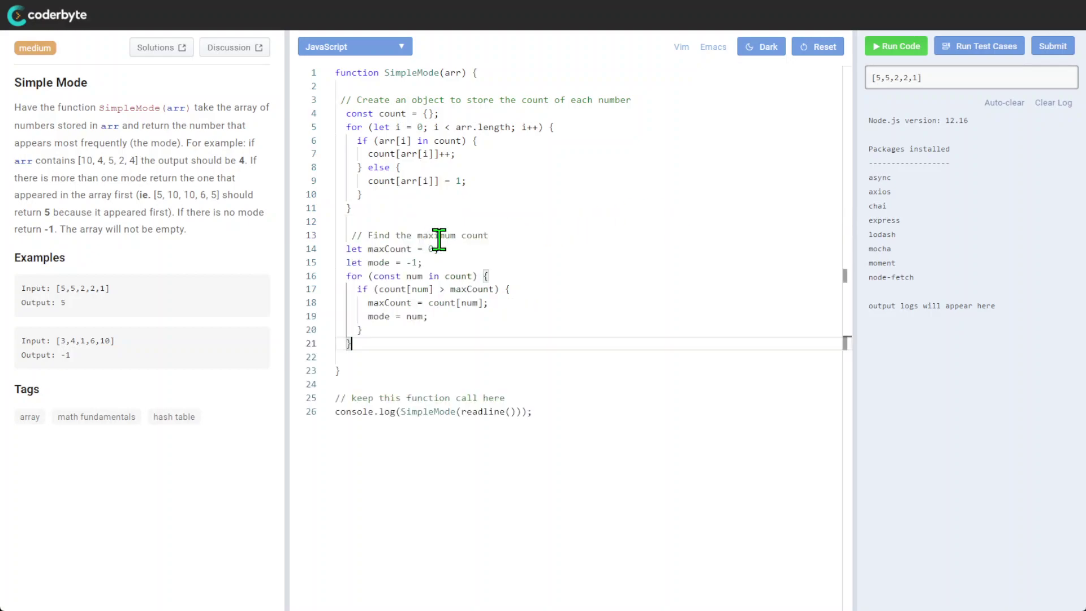
key("Return")
key("Return")
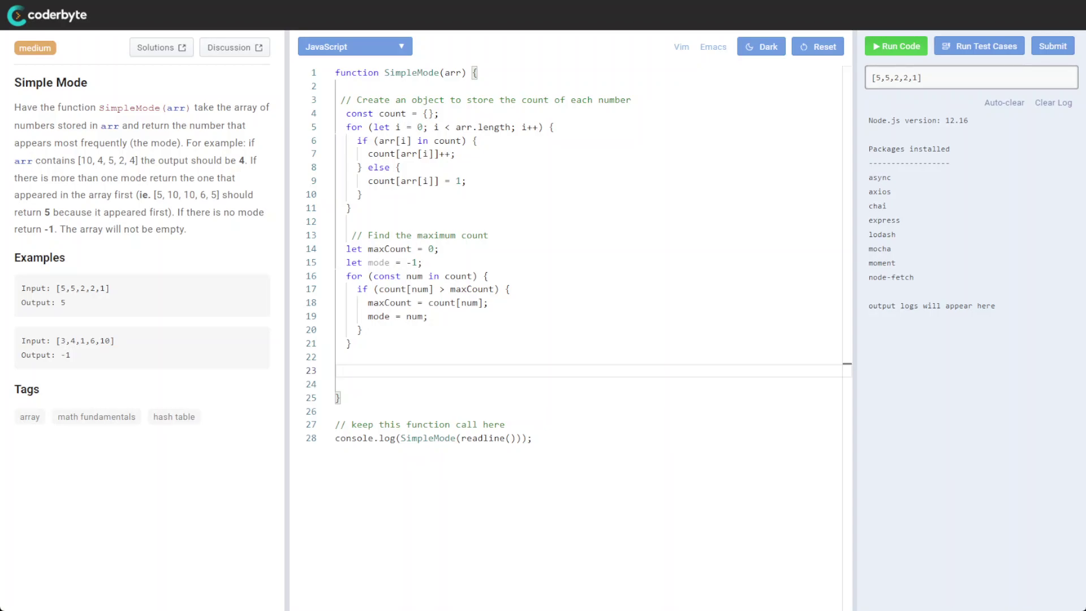
left_click(424, 371)
type("// Return the mode or -1 if there is no mode   return (maxCount > 1) ? mode : -1;")
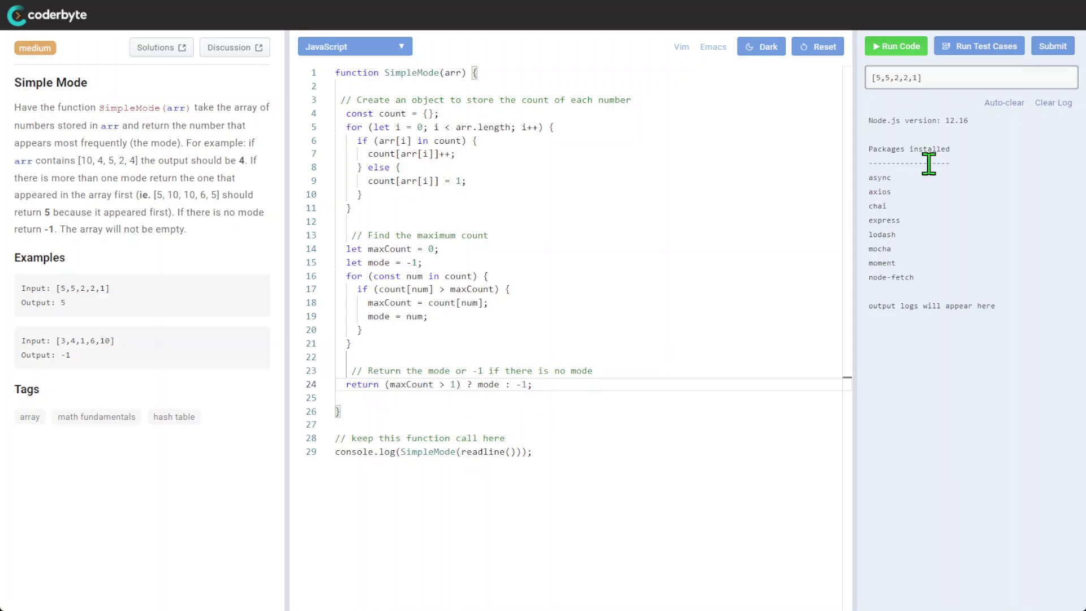
Clear the log, run on [5,5,2,2,1], and compare the logged 2 with the example's 5
left_click(1050, 103)
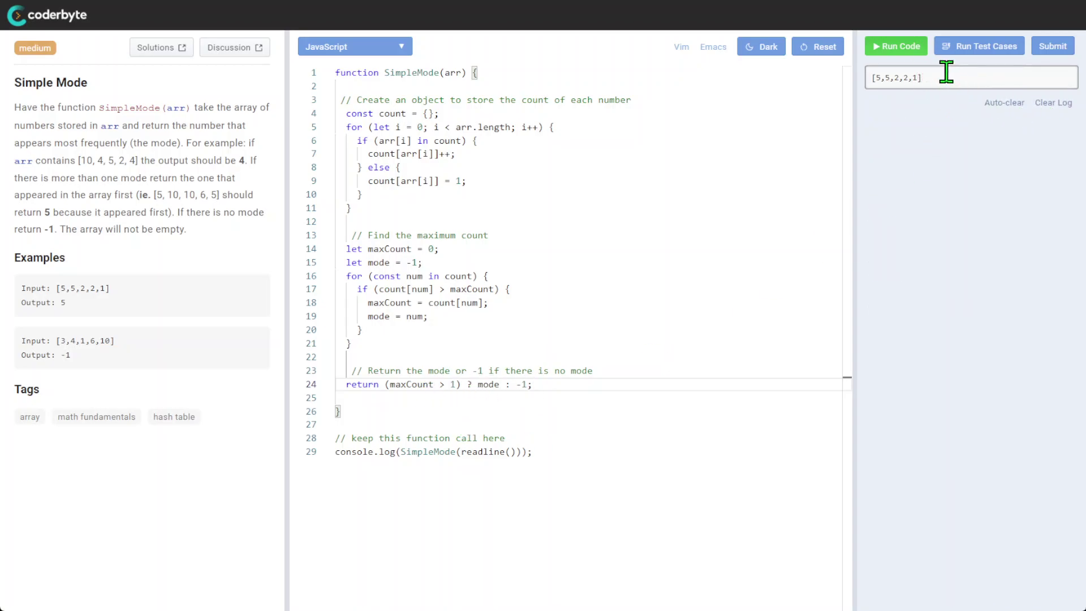
left_click(898, 46)
left_click_drag(78, 313, 33, 291)
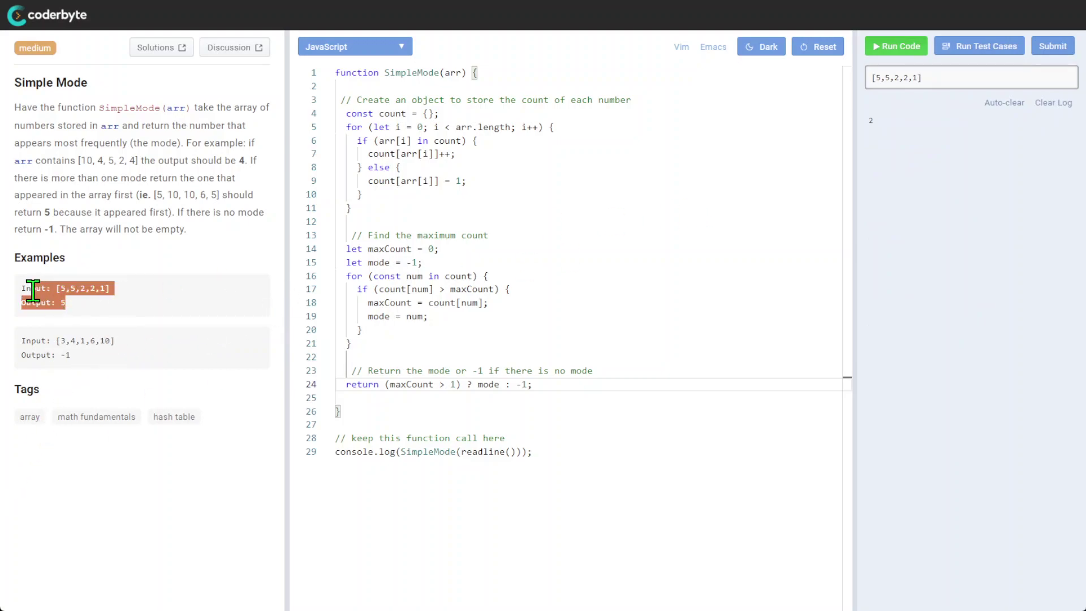
left_click(97, 320)
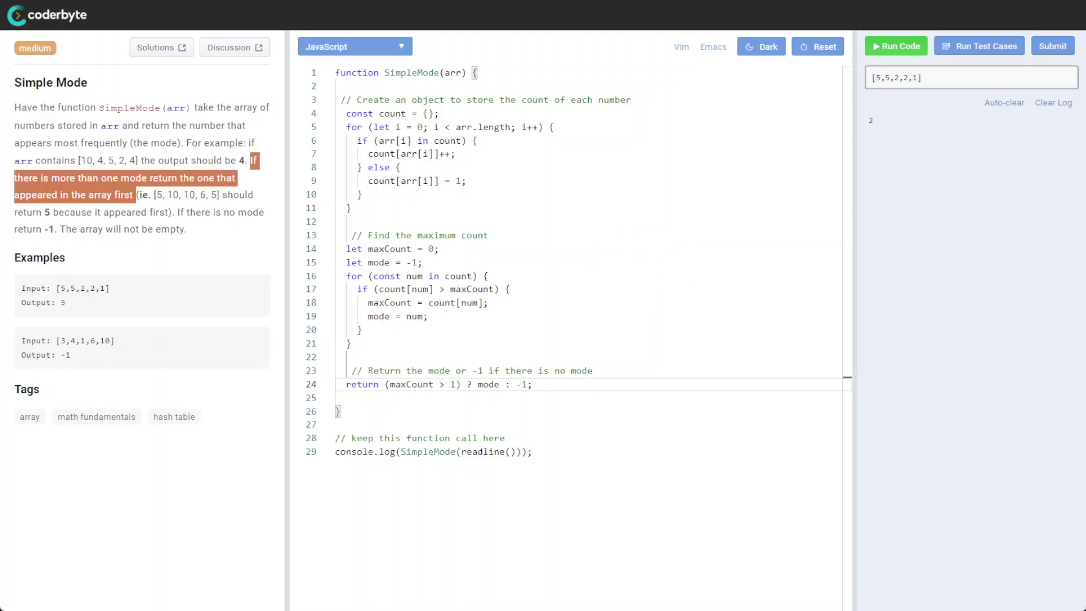
Replace the solution body with the counting loop, leaving blank lines below it
left_click_drag(340, 99, 563, 390)
key("ctrl+c")
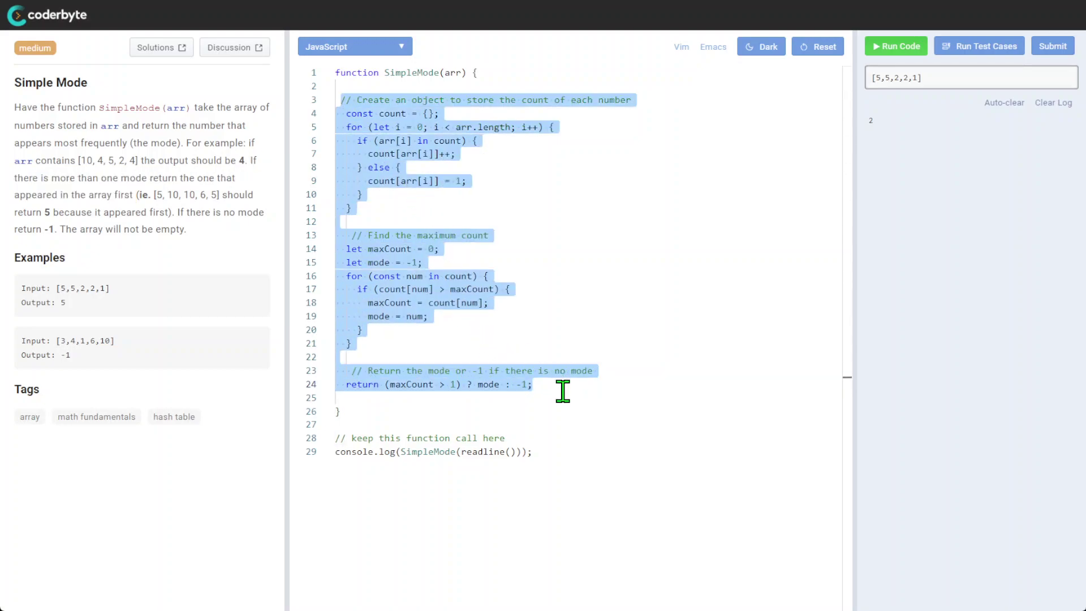
key("BackSpace")
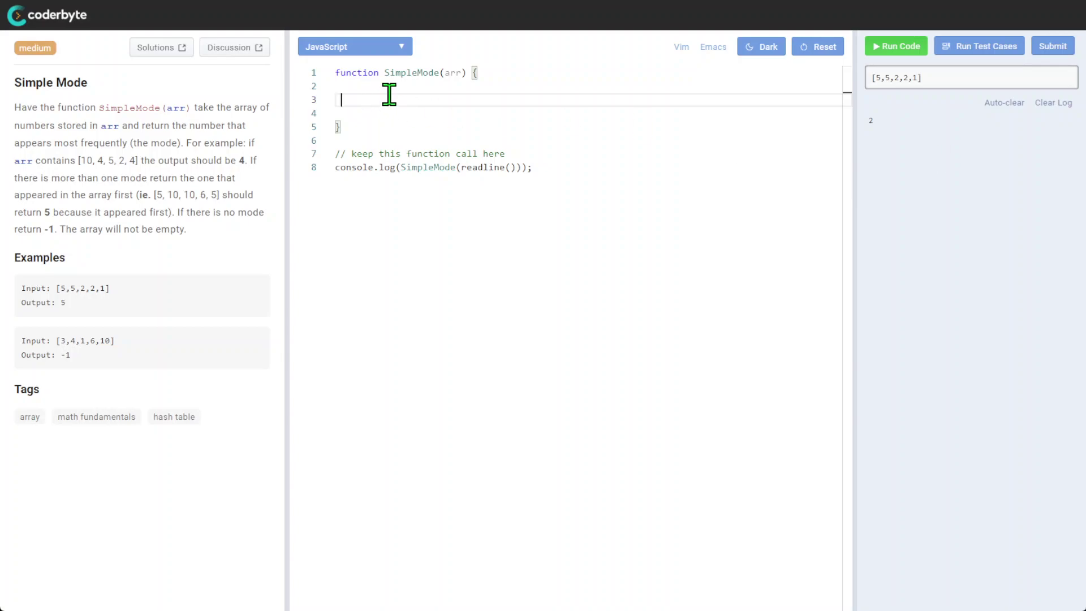
key("ctrl+v")
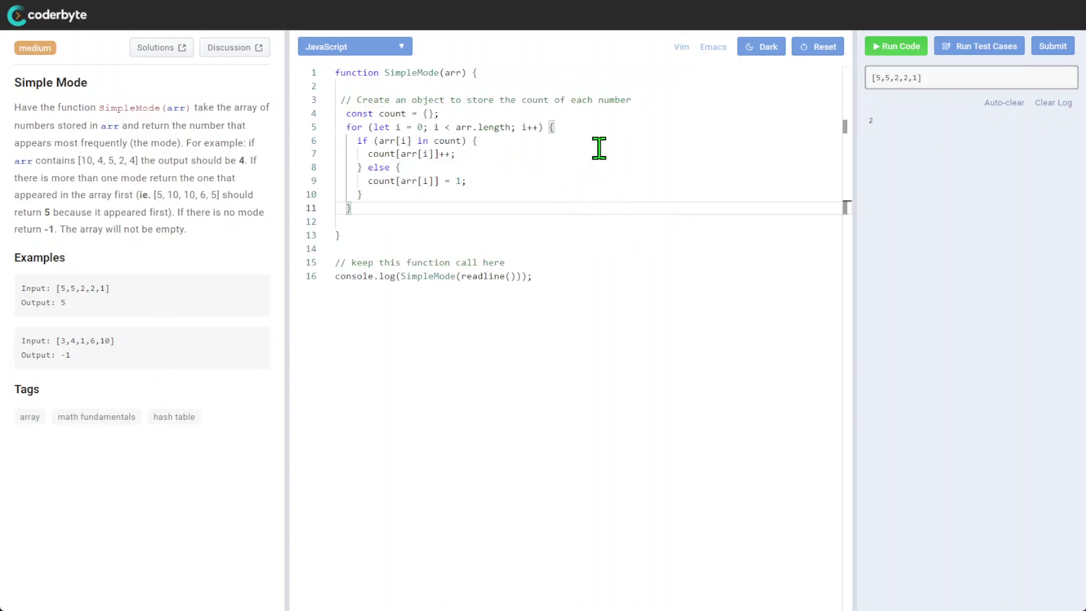
double_click(394, 113)
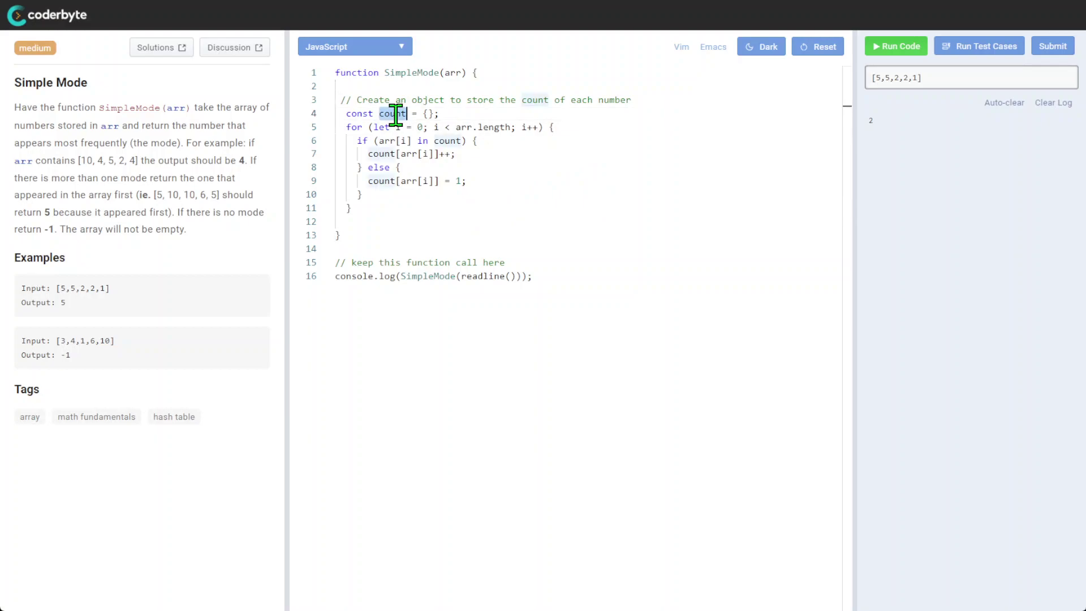
left_click(425, 236)
key("Return")
key("Return")
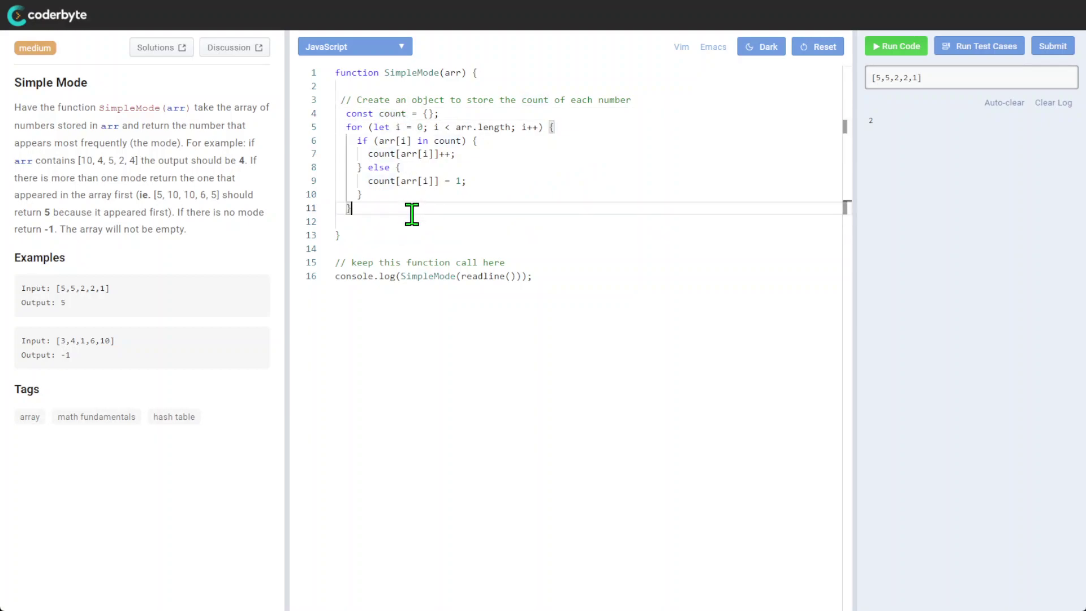
key("Up")
key("Up")
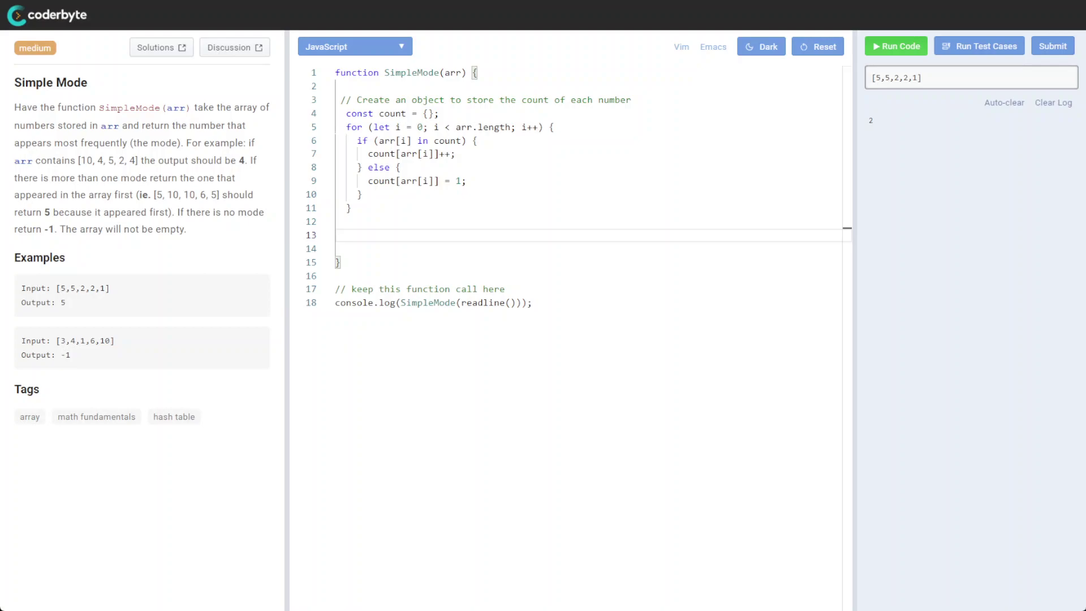
Add the maximum-count loop and mode return, then rerun the code
left_click(435, 233)
type("// Find the maximum count   let maxCount = 0;   let modes = [];   for (const num in count) {     if (count[num] > maxCount) {       maxCount = count[num];       modes = [num];     } else if (count[num] === maxCount) {       modes.push(num);     }   }")
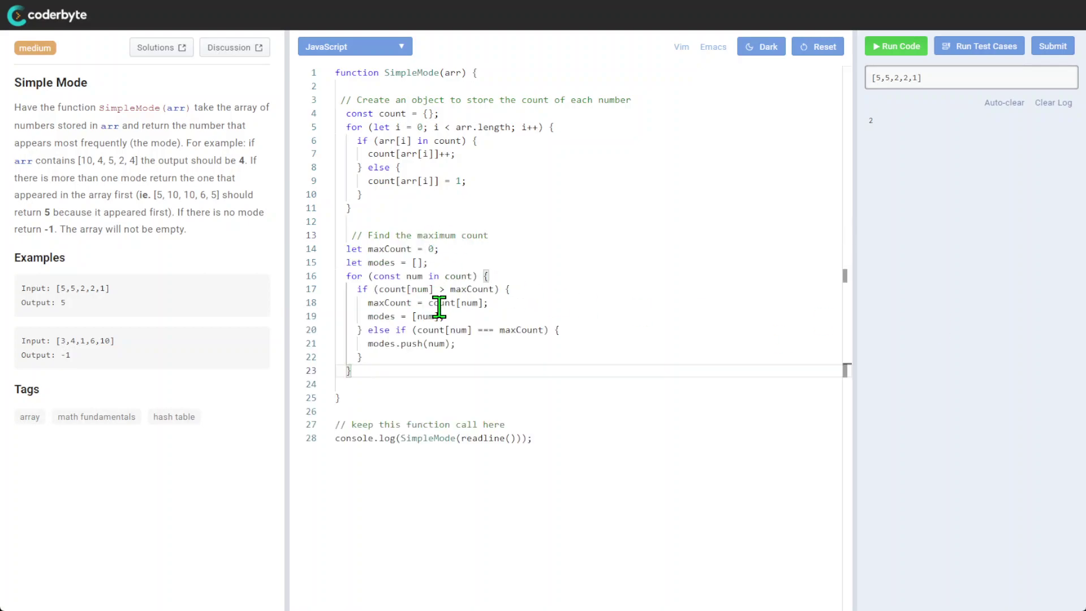
key("Return")
key("Return")
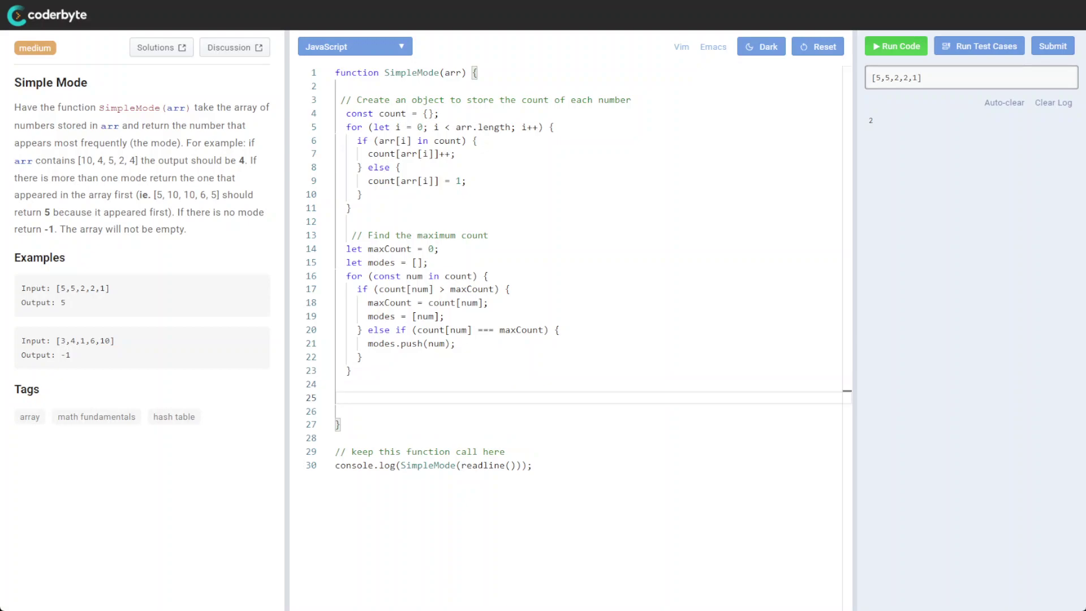
left_click(418, 395)
type("// Return the mode or -1 if there is no mode   return (maxCount > 1) ? modes[0] : -1;")
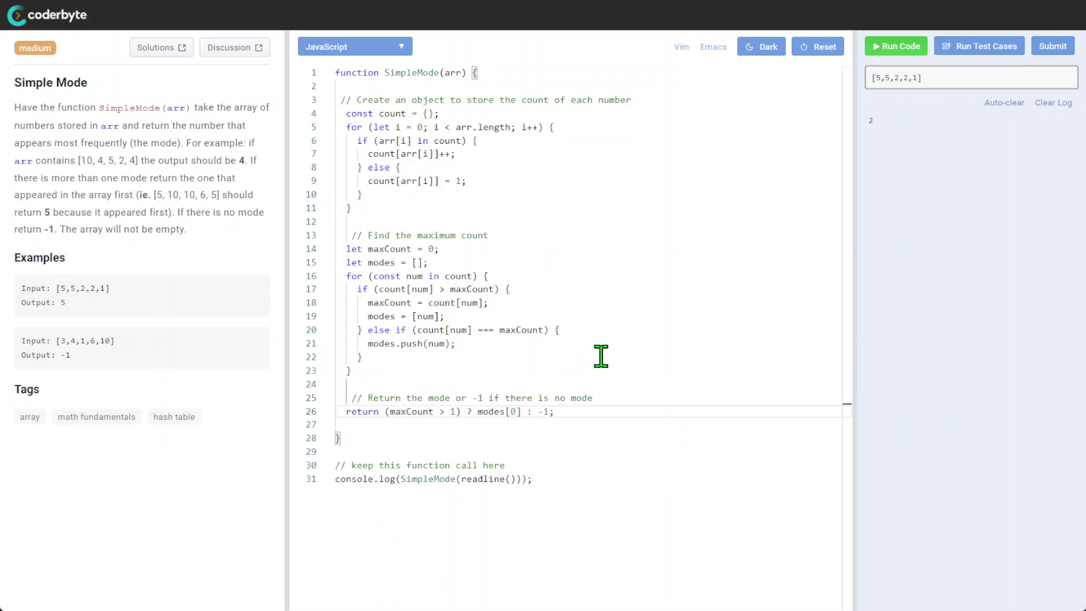
left_click(897, 47)
Delete the modes array declaration and its loop
left_click_drag(346, 262, 365, 370)
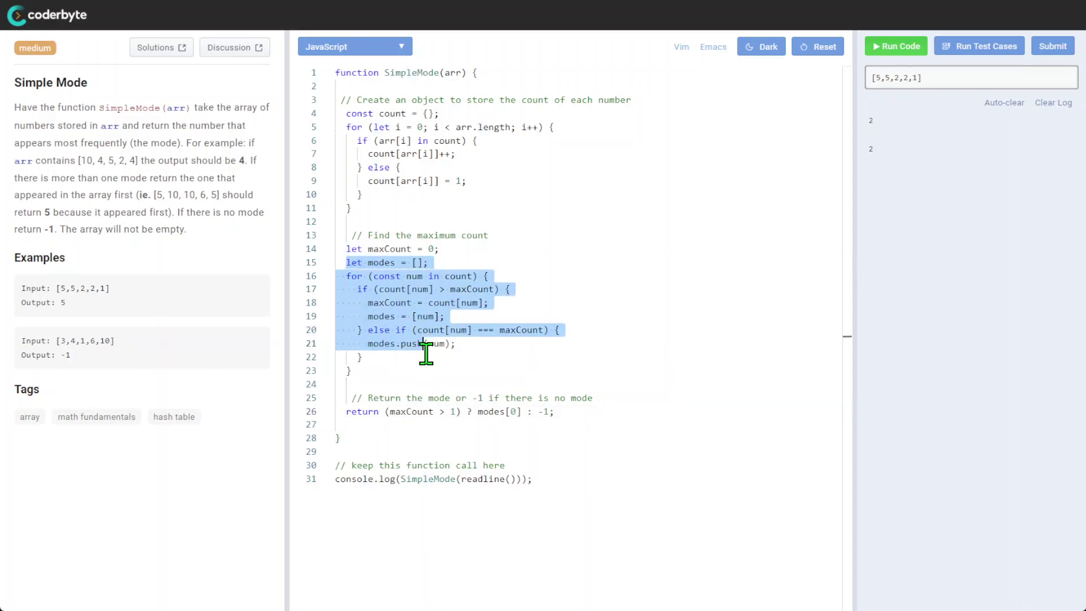
key("BackSpace")
key("Return")
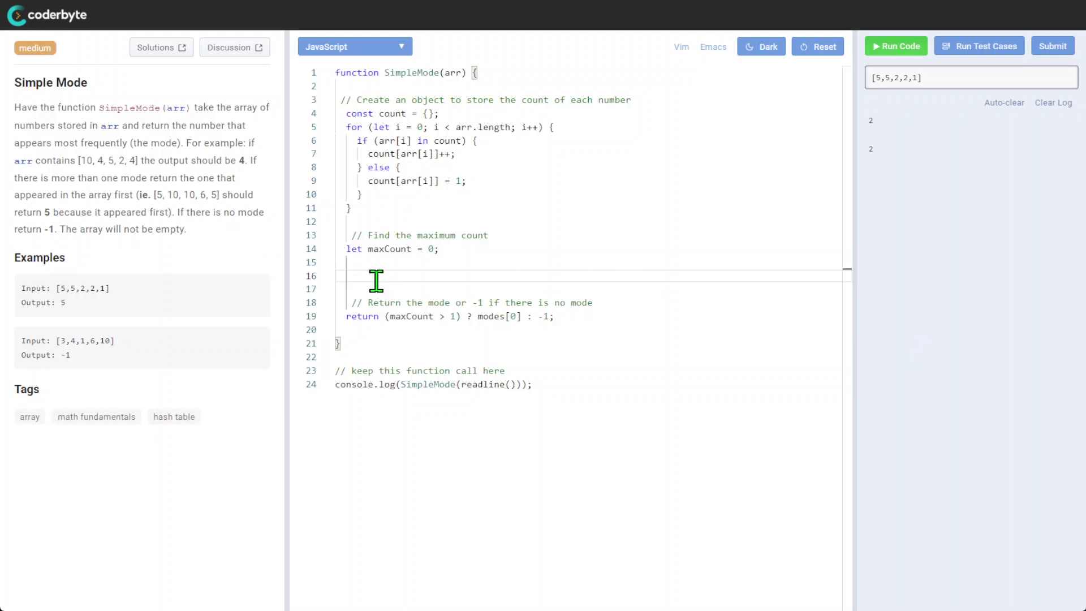
Paste the single-loop count and firstOccurrence version, then run it on [3,4,1,6,10]
left_click_drag(347, 262, 577, 316)
type("let mode = -1;   for (const num in count) {     if (count[num] > maxCount || (count[num] === maxCount && num < mode)) {       maxCount = count[num];       mode = num;     }   }    // Return the mode or -1 if there is no mode   return (maxCount > 1) ? mode : -1;")
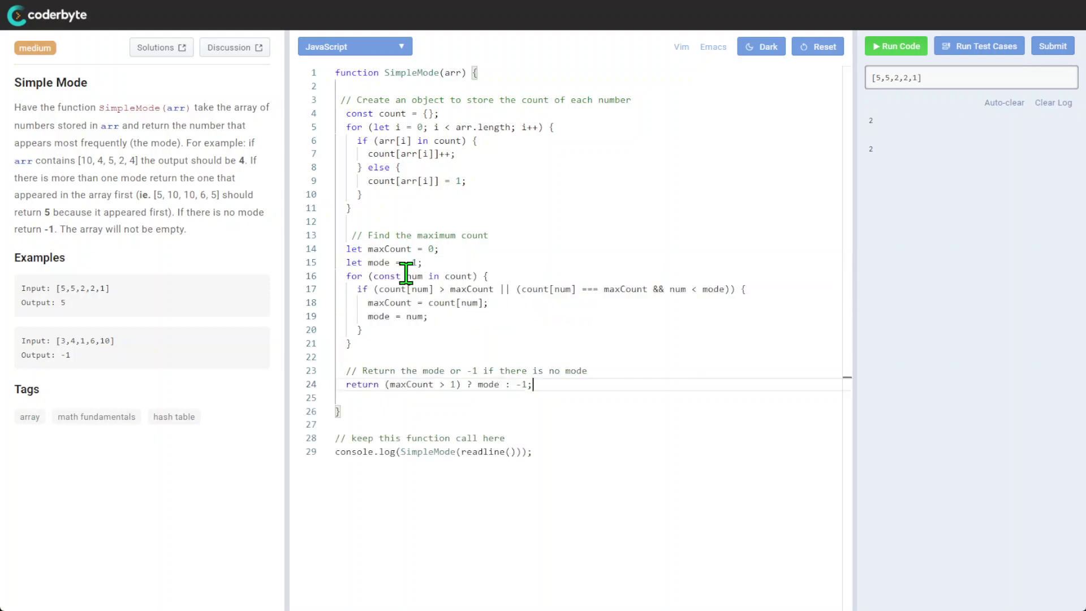
double_click(416, 262)
left_click(422, 262)
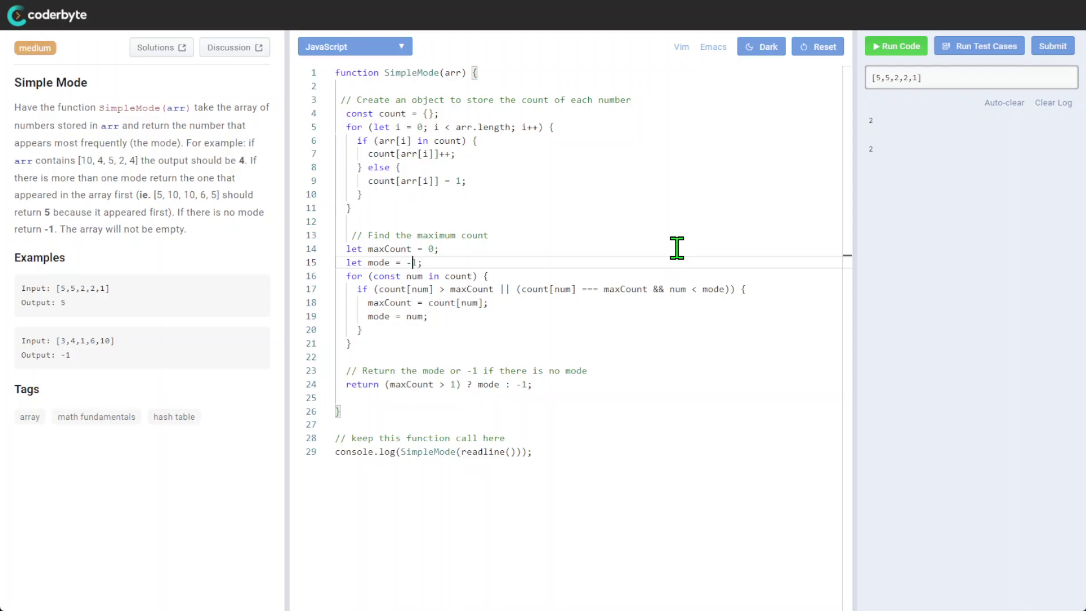
key("Down")
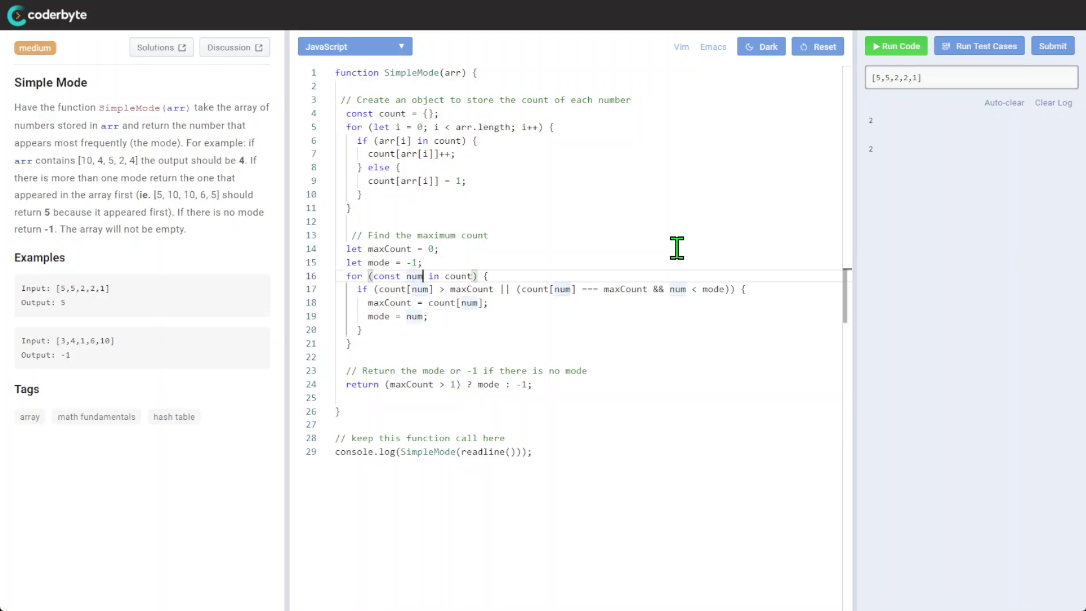
key("Down")
key("Down")
key("Down")
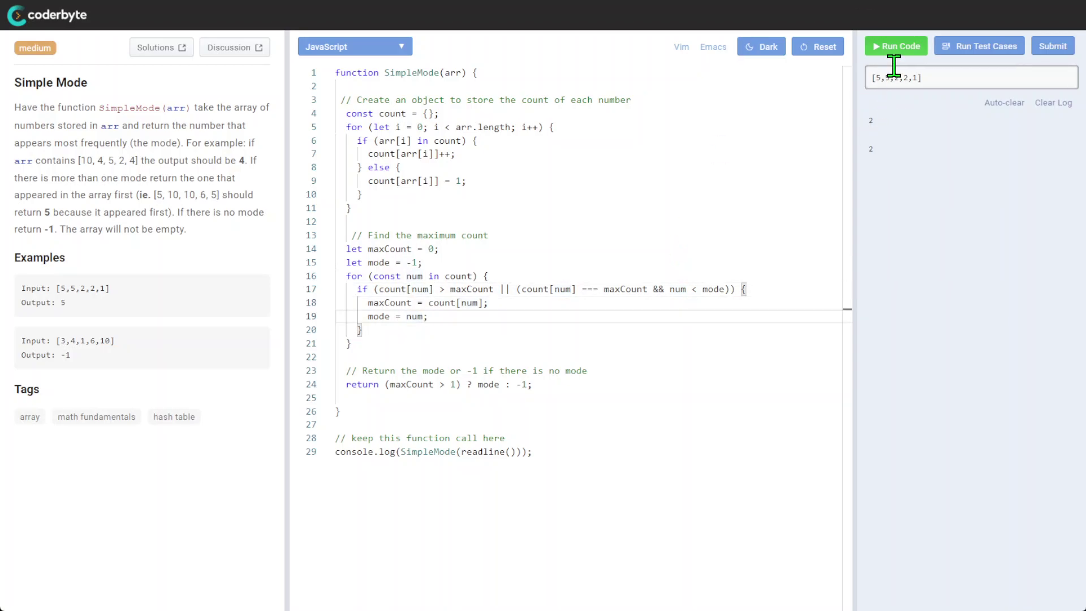
left_click(896, 46)
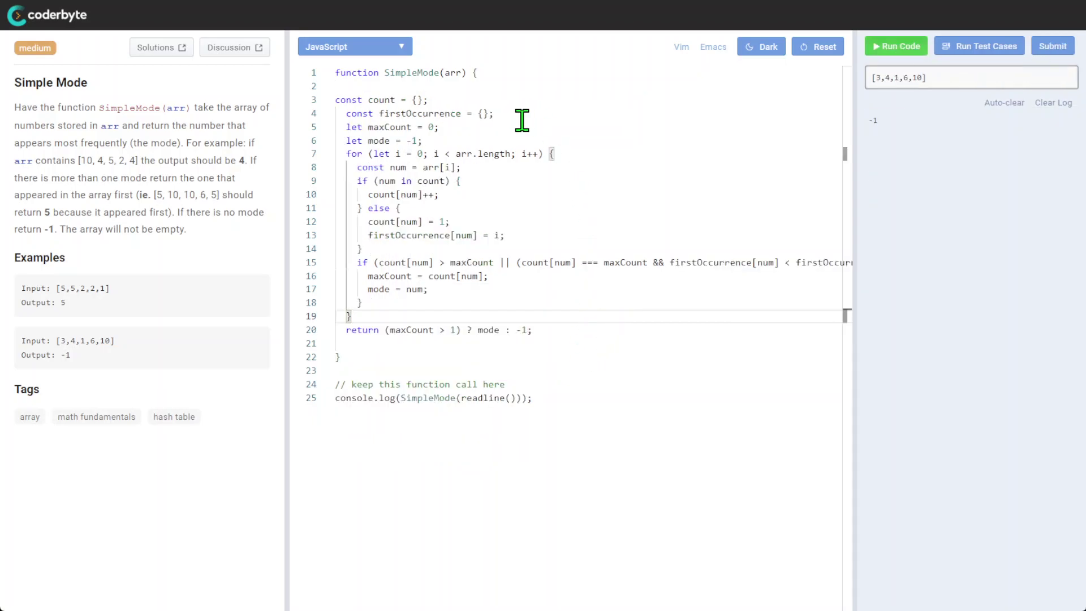
double_click(380, 100)
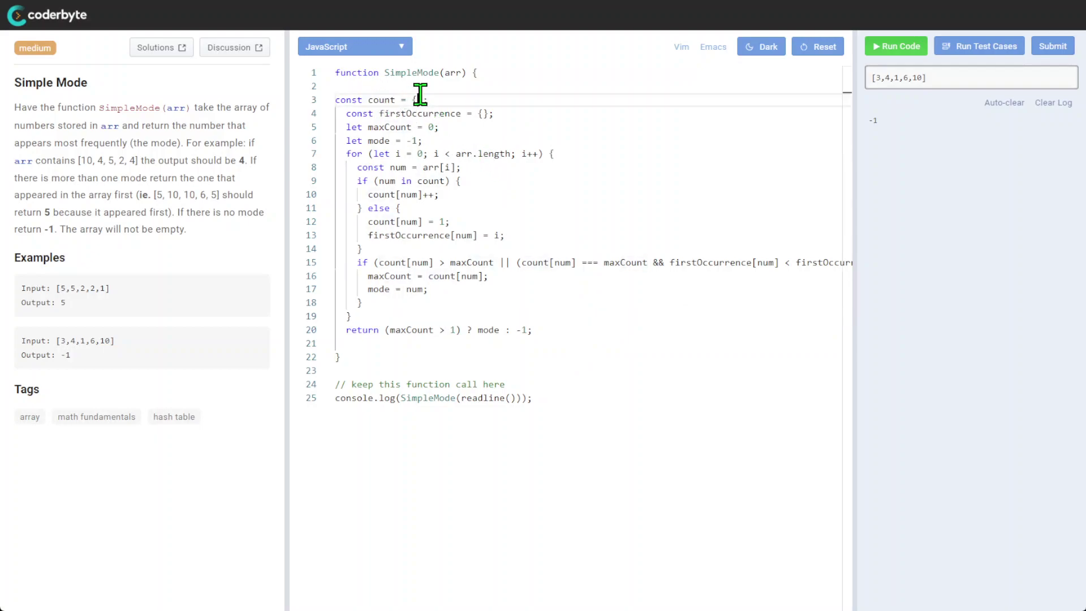
left_click(465, 166)
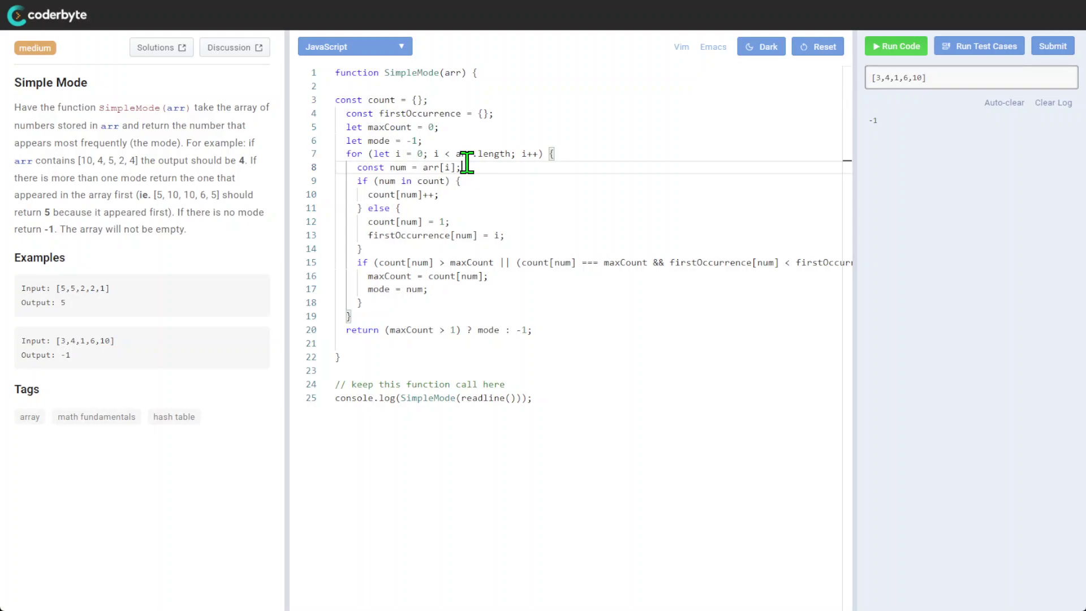
double_click(420, 113)
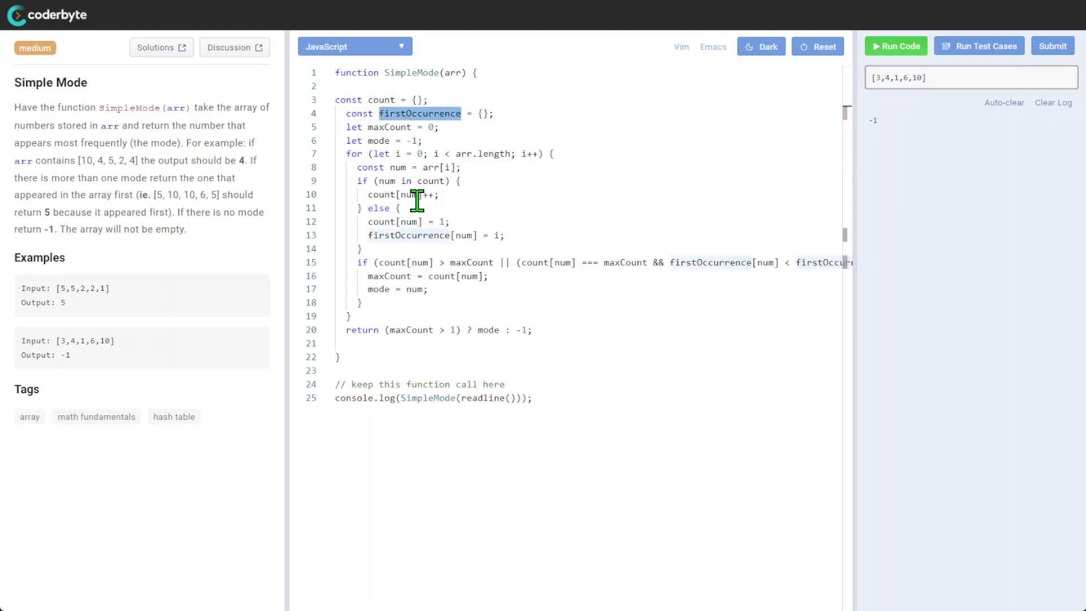
double_click(392, 126)
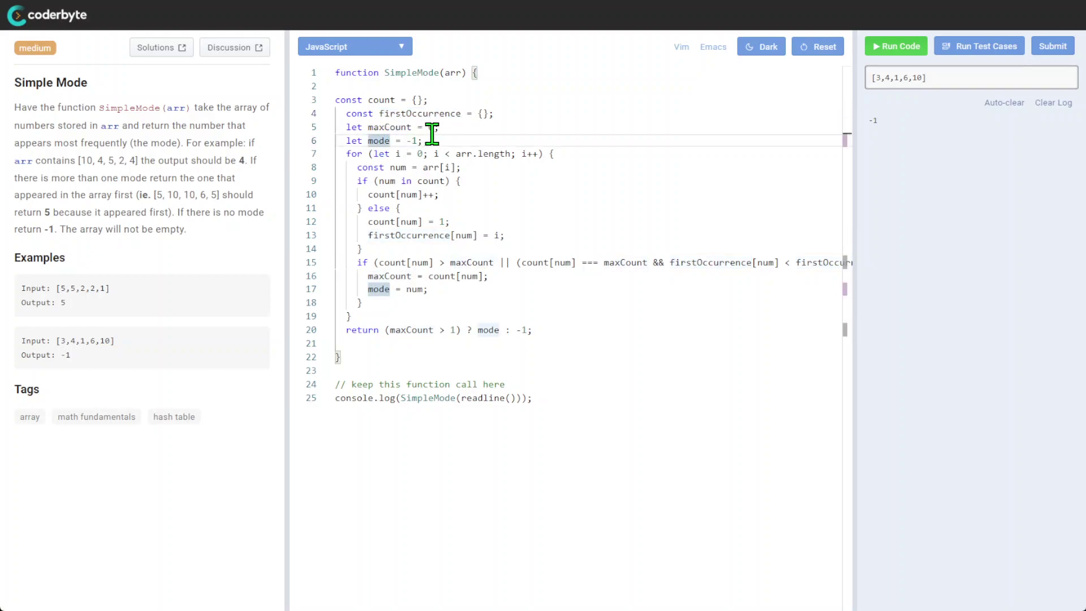
double_click(396, 154)
left_click_drag(397, 154, 411, 276)
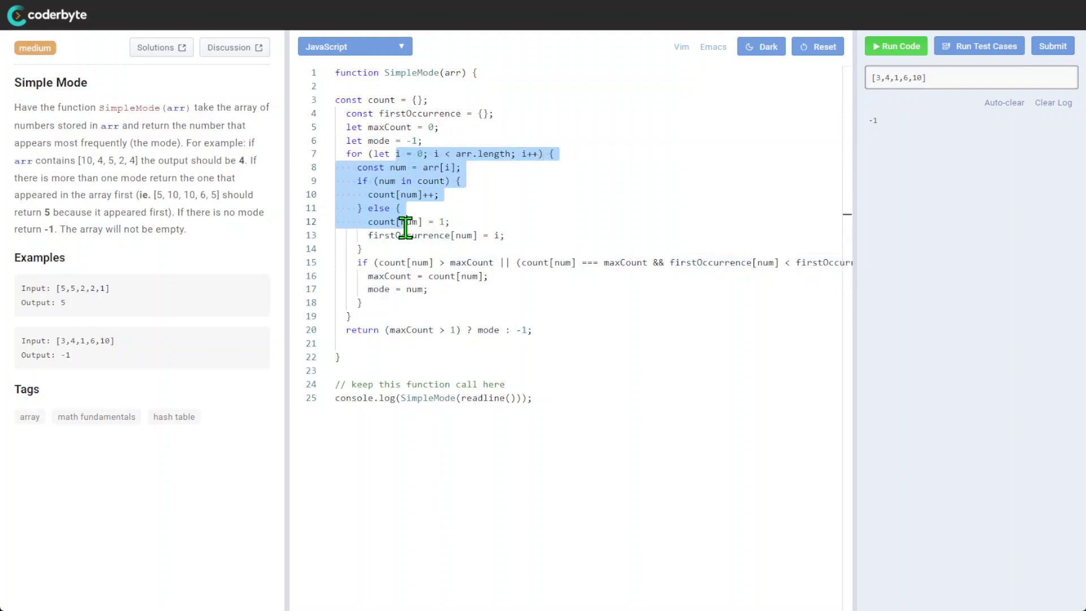
left_click(384, 335)
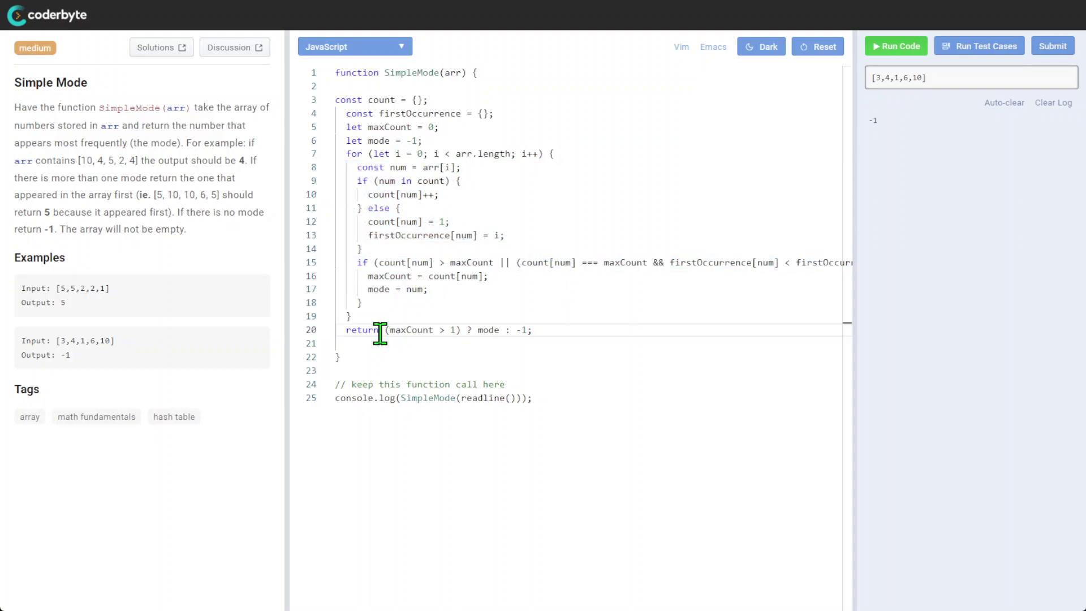
double_click(411, 330)
left_click(399, 330)
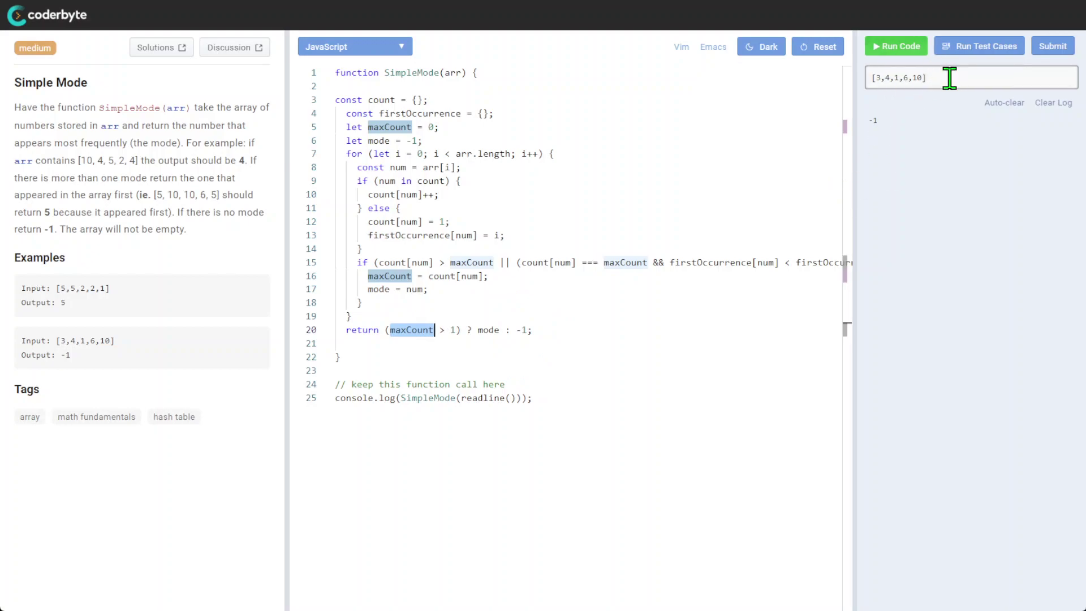
Pass both sample test cases, clear the log, and confirm the Simple Mode submission
left_click(984, 46)
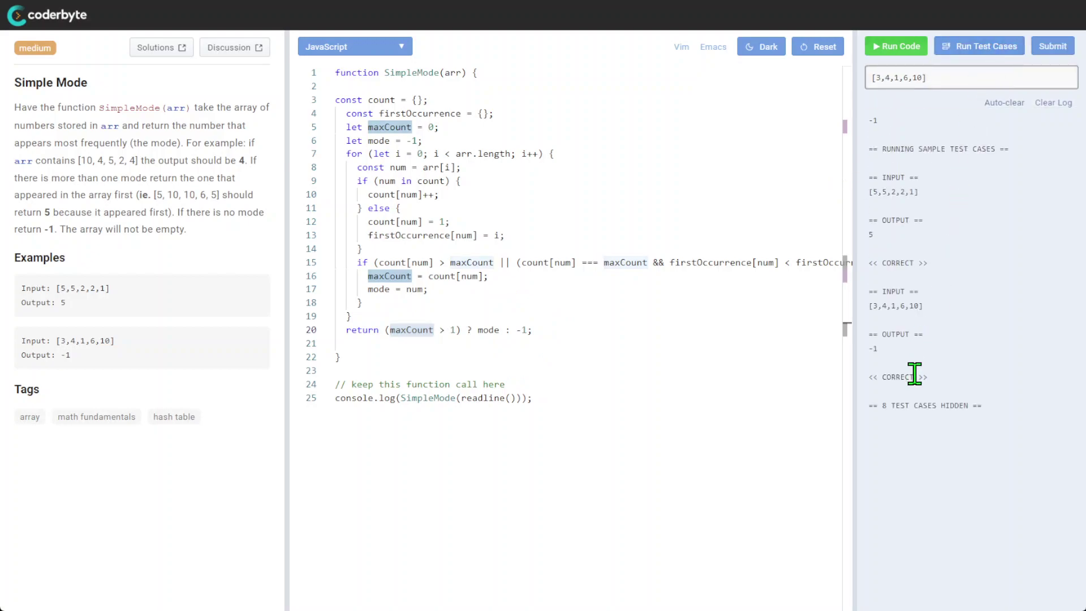
left_click_drag(925, 379, 904, 253)
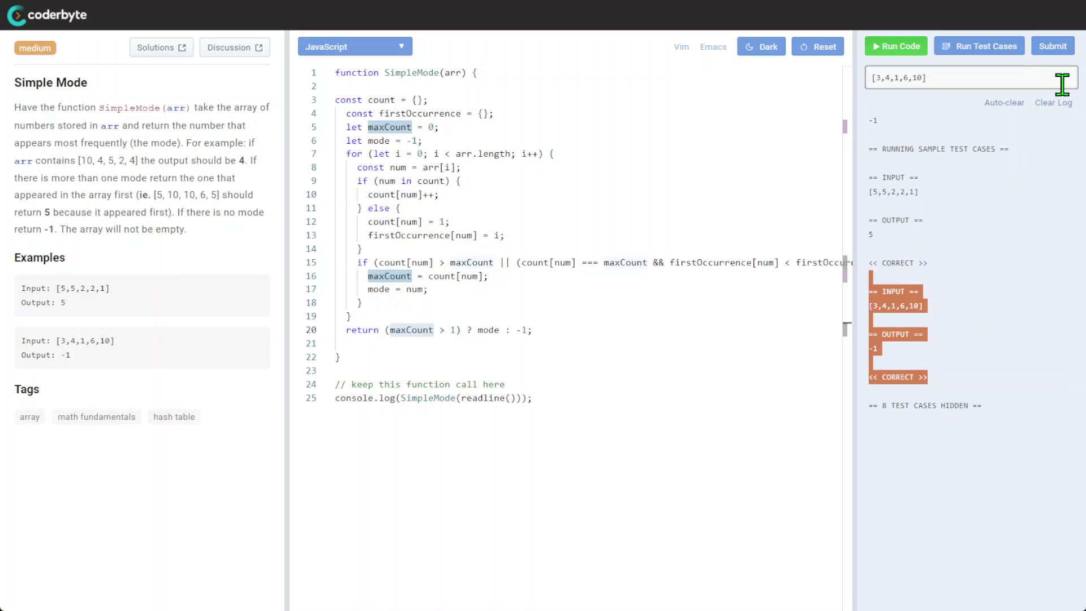
left_click(1053, 102)
left_click(1052, 45)
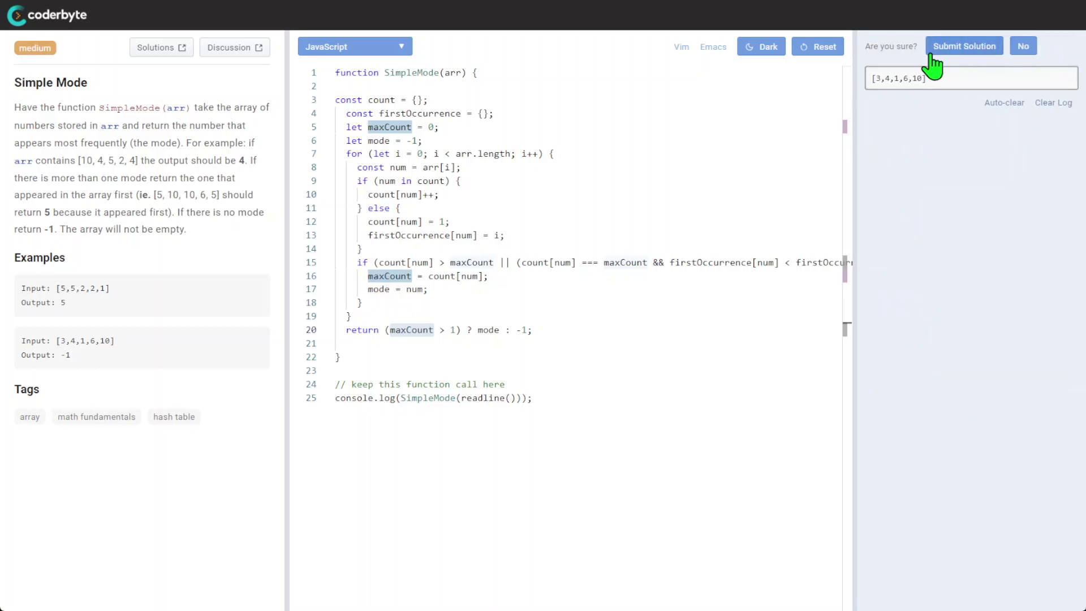
left_click(955, 51)
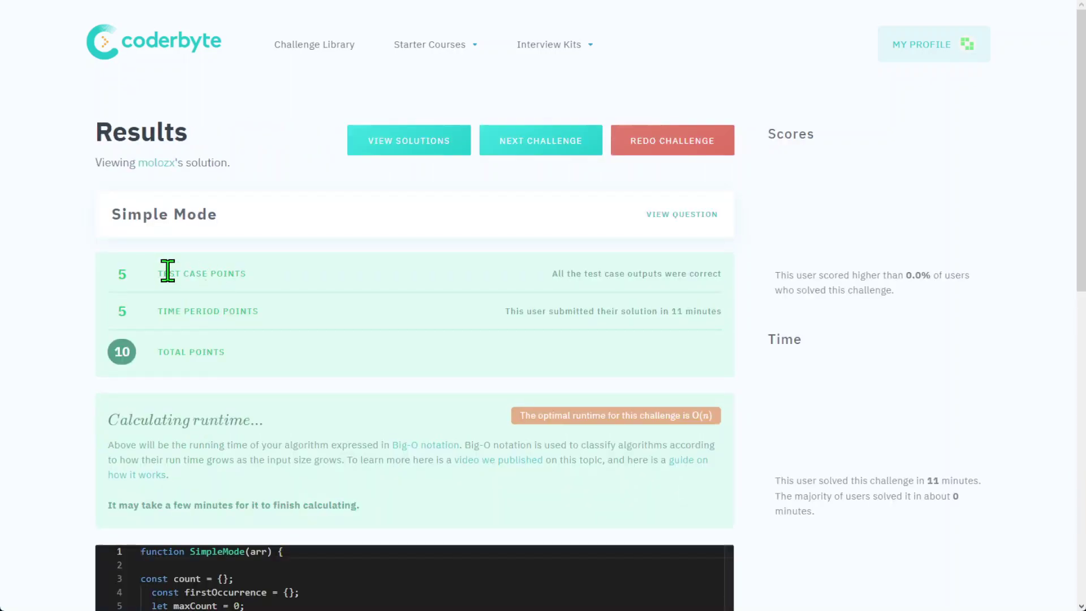
left_click_drag(166, 272, 302, 327)
scroll(301, 326, "down", 3)
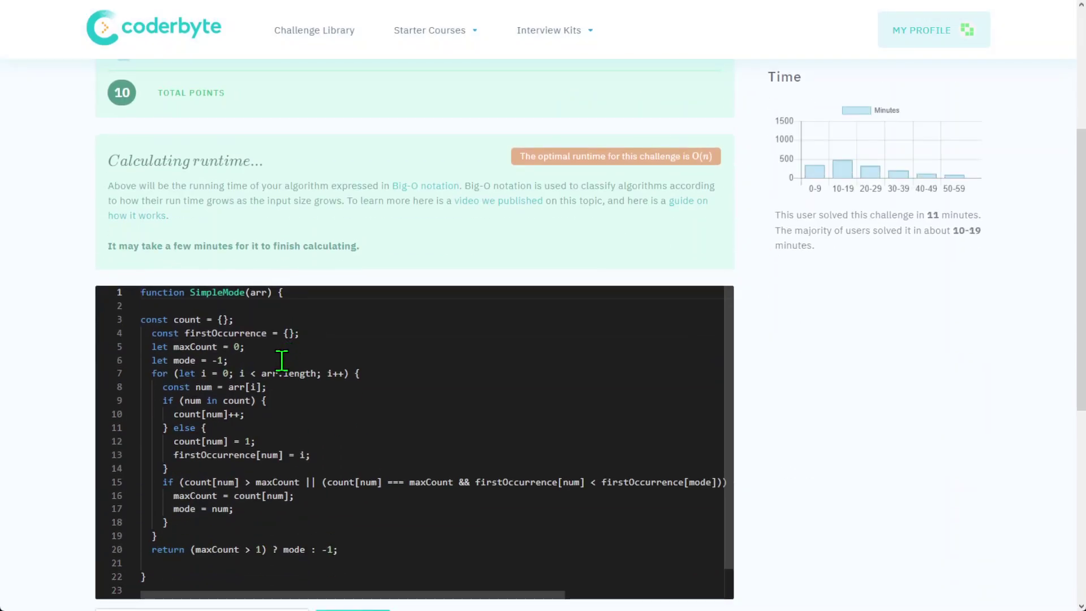
scroll(343, 283, "up", 3)
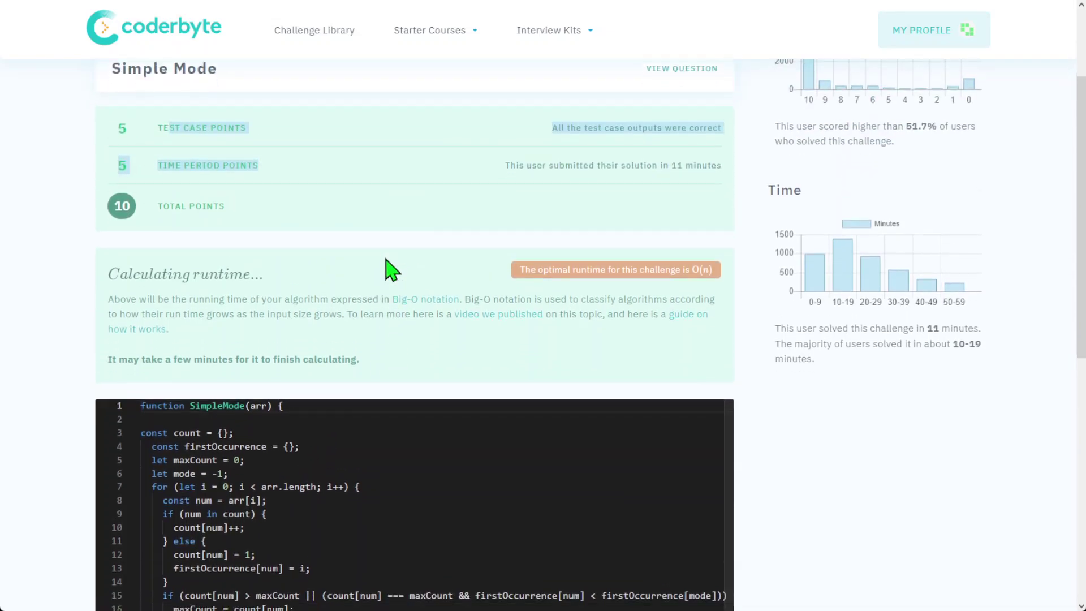
scroll(343, 282, "down", 5)
left_click_drag(209, 257, 296, 290)
Inspect the submitted code's firstOccurrence lines and the Simple Mode heading on the results page
left_click(305, 352)
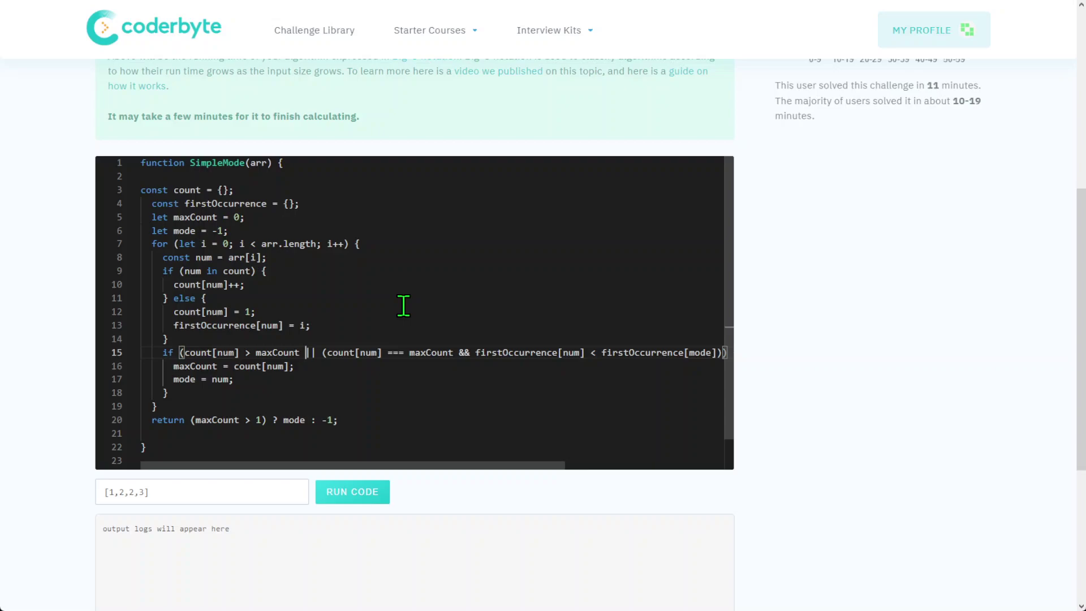
mouse_move(524, 464)
left_mouse_down()
mouse_move(595, 466)
mouse_move(419, 464)
left_mouse_up()
left_click_drag(269, 203, 185, 204)
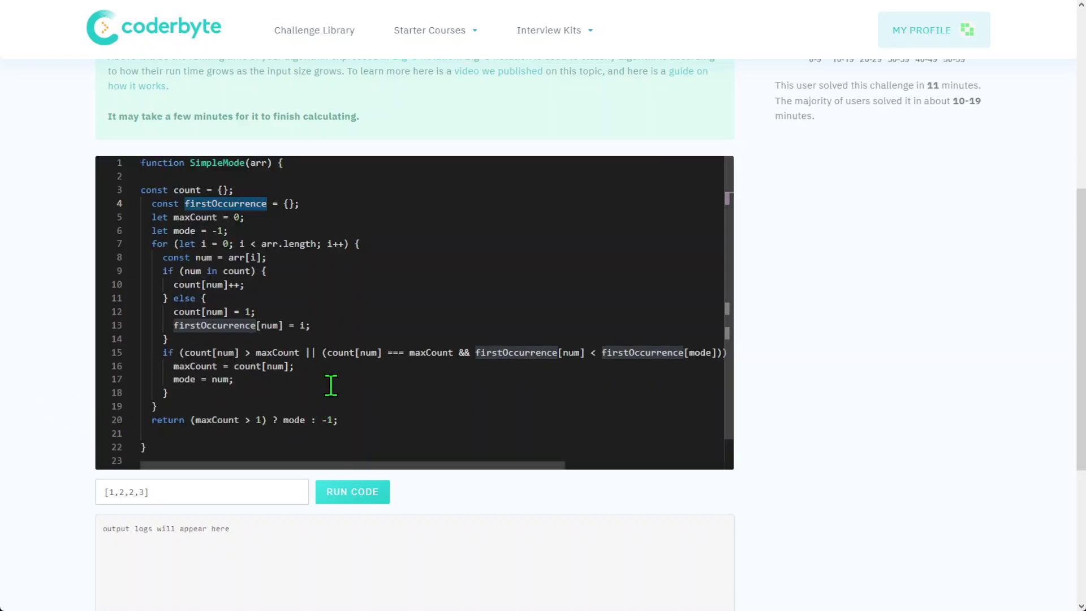
scroll(812, 399, "up", 5)
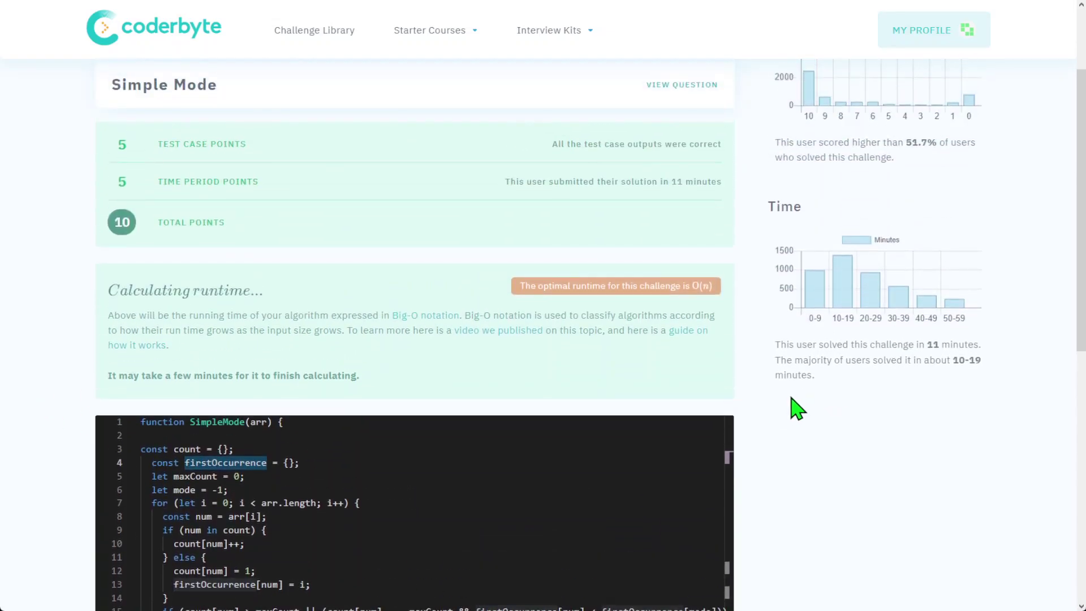
scroll(794, 407, "up", 3)
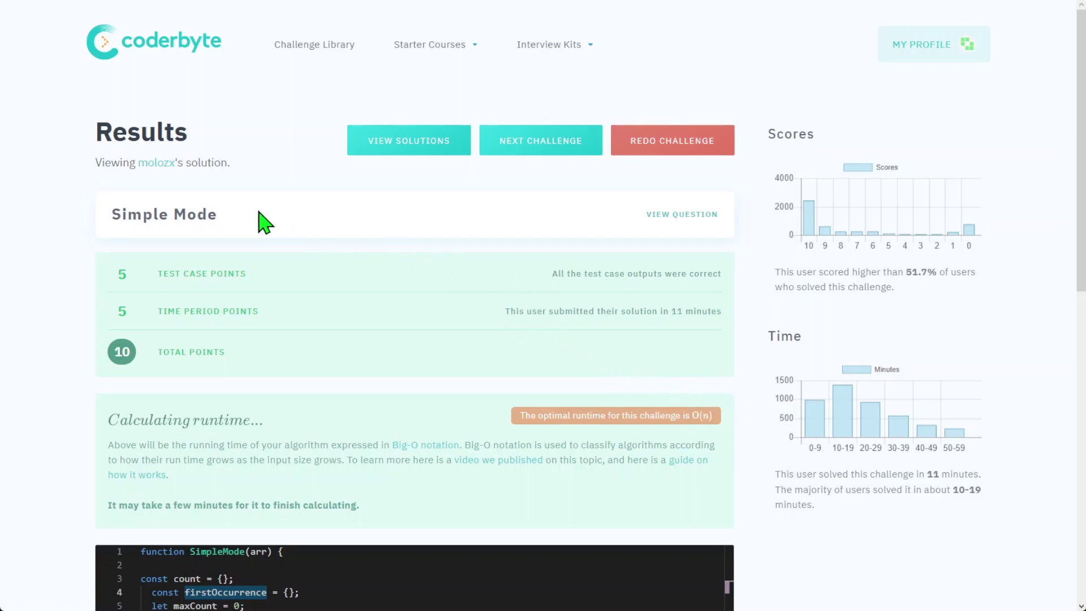
left_click_drag(255, 220, 112, 216)
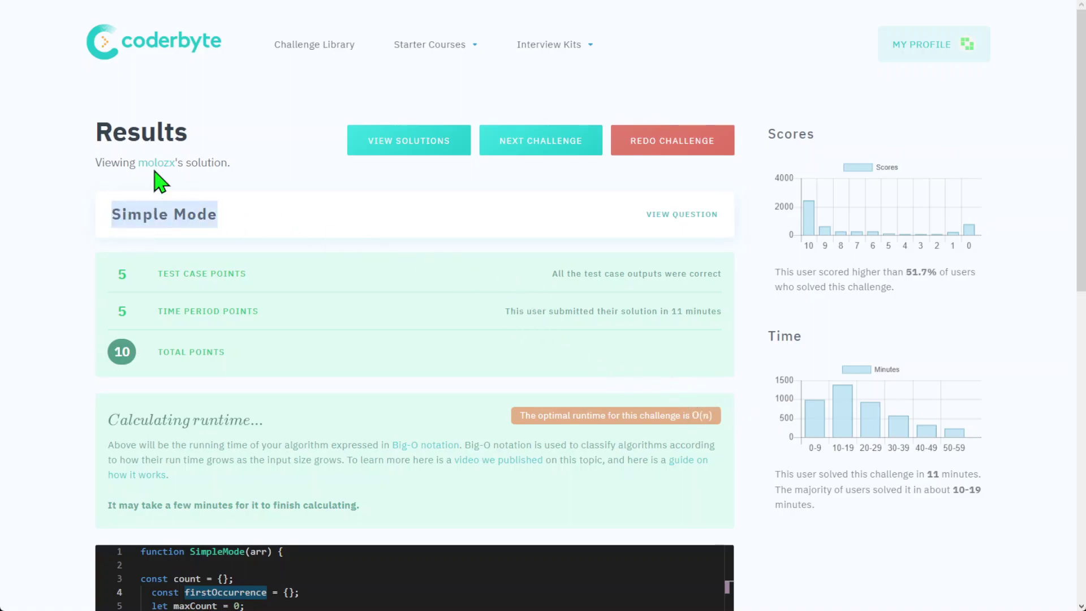